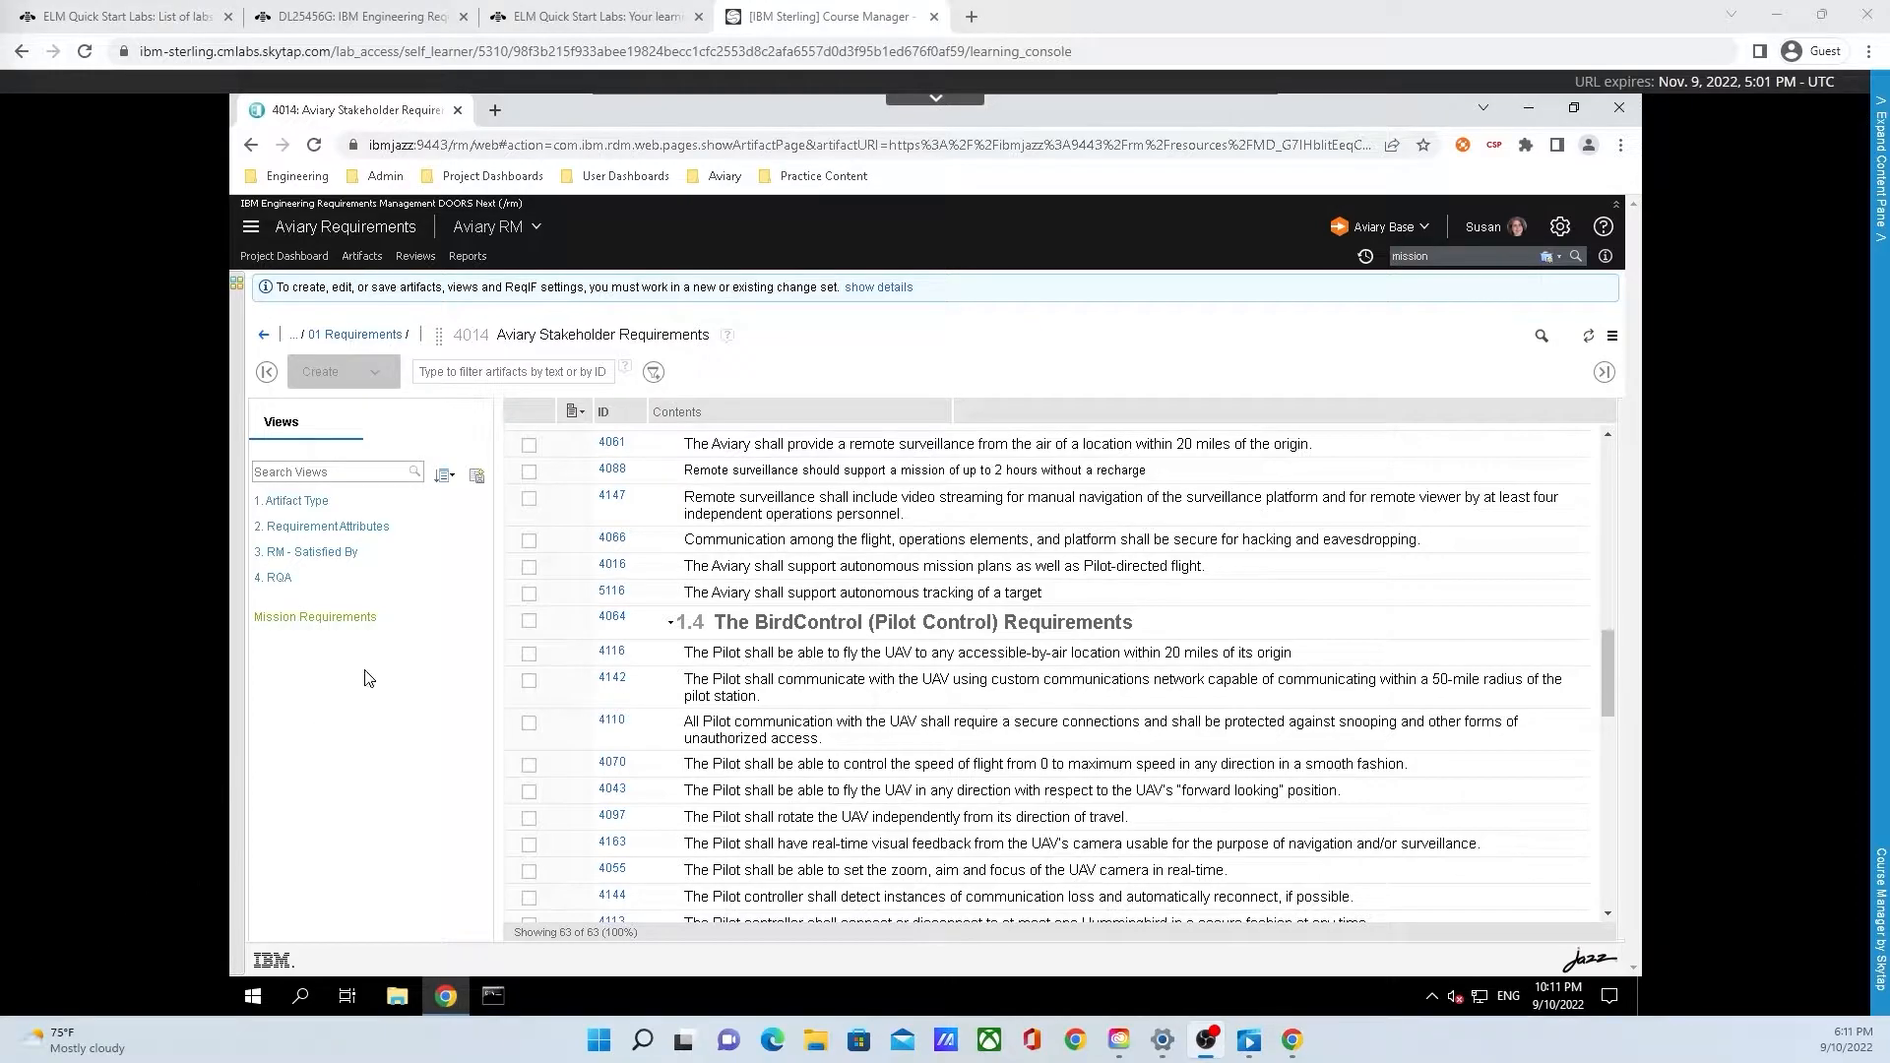
# Apply the Mission Requirements view and inspect the Satisfied By links to system requirements 4104 and 4038
pyautogui.click(414, 631)
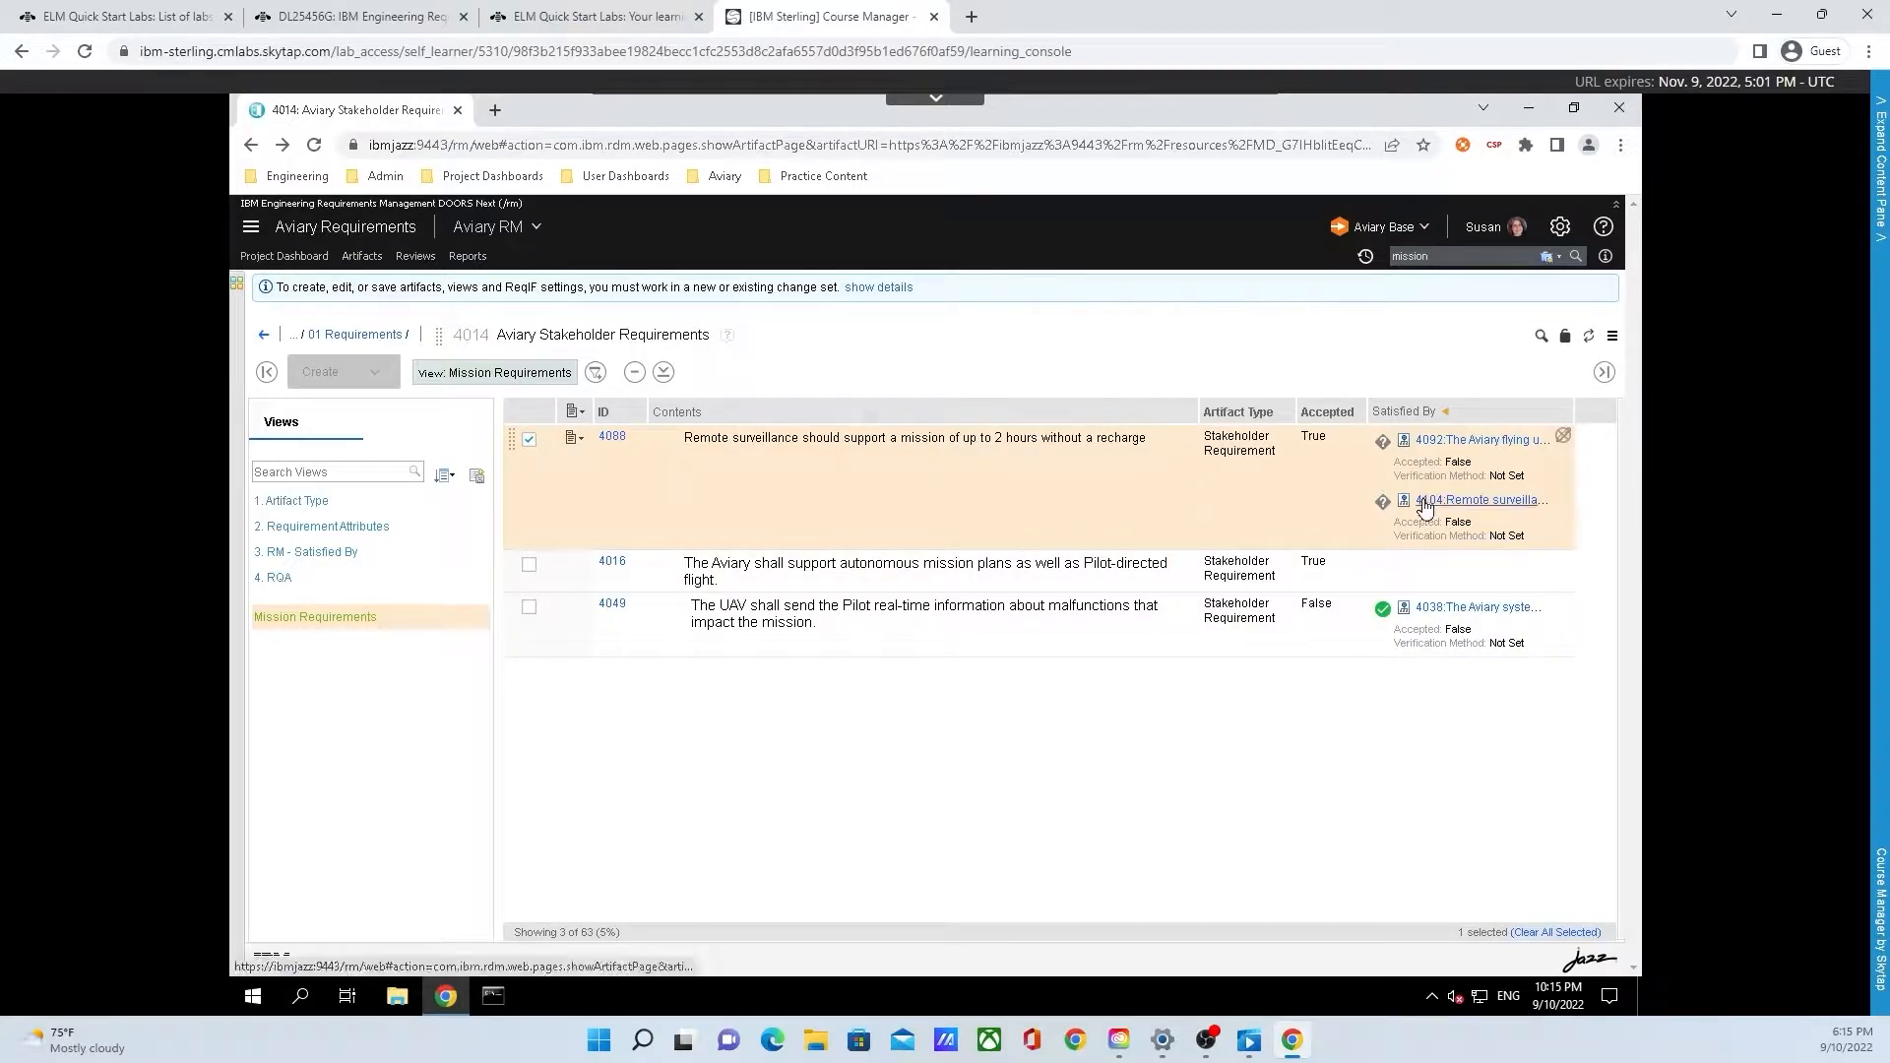
pyautogui.moveTo(1424, 506)
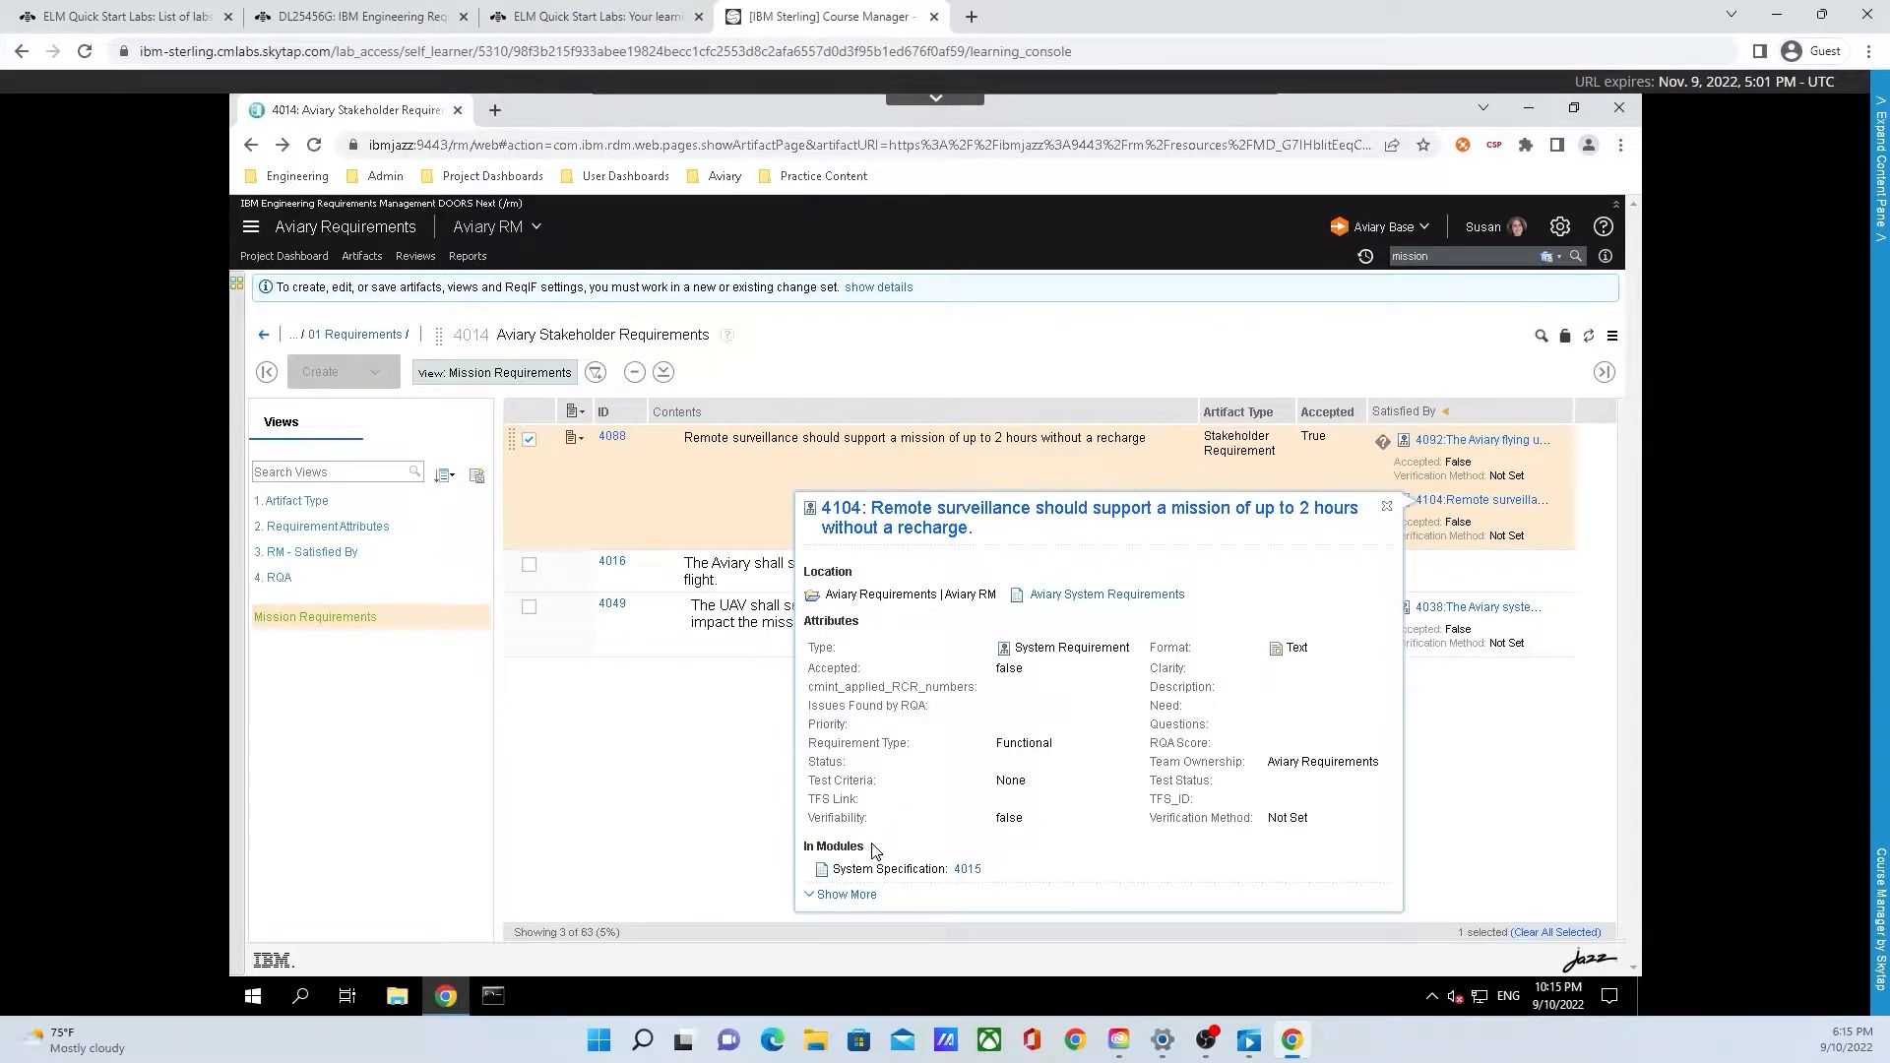
pyautogui.click(852, 895)
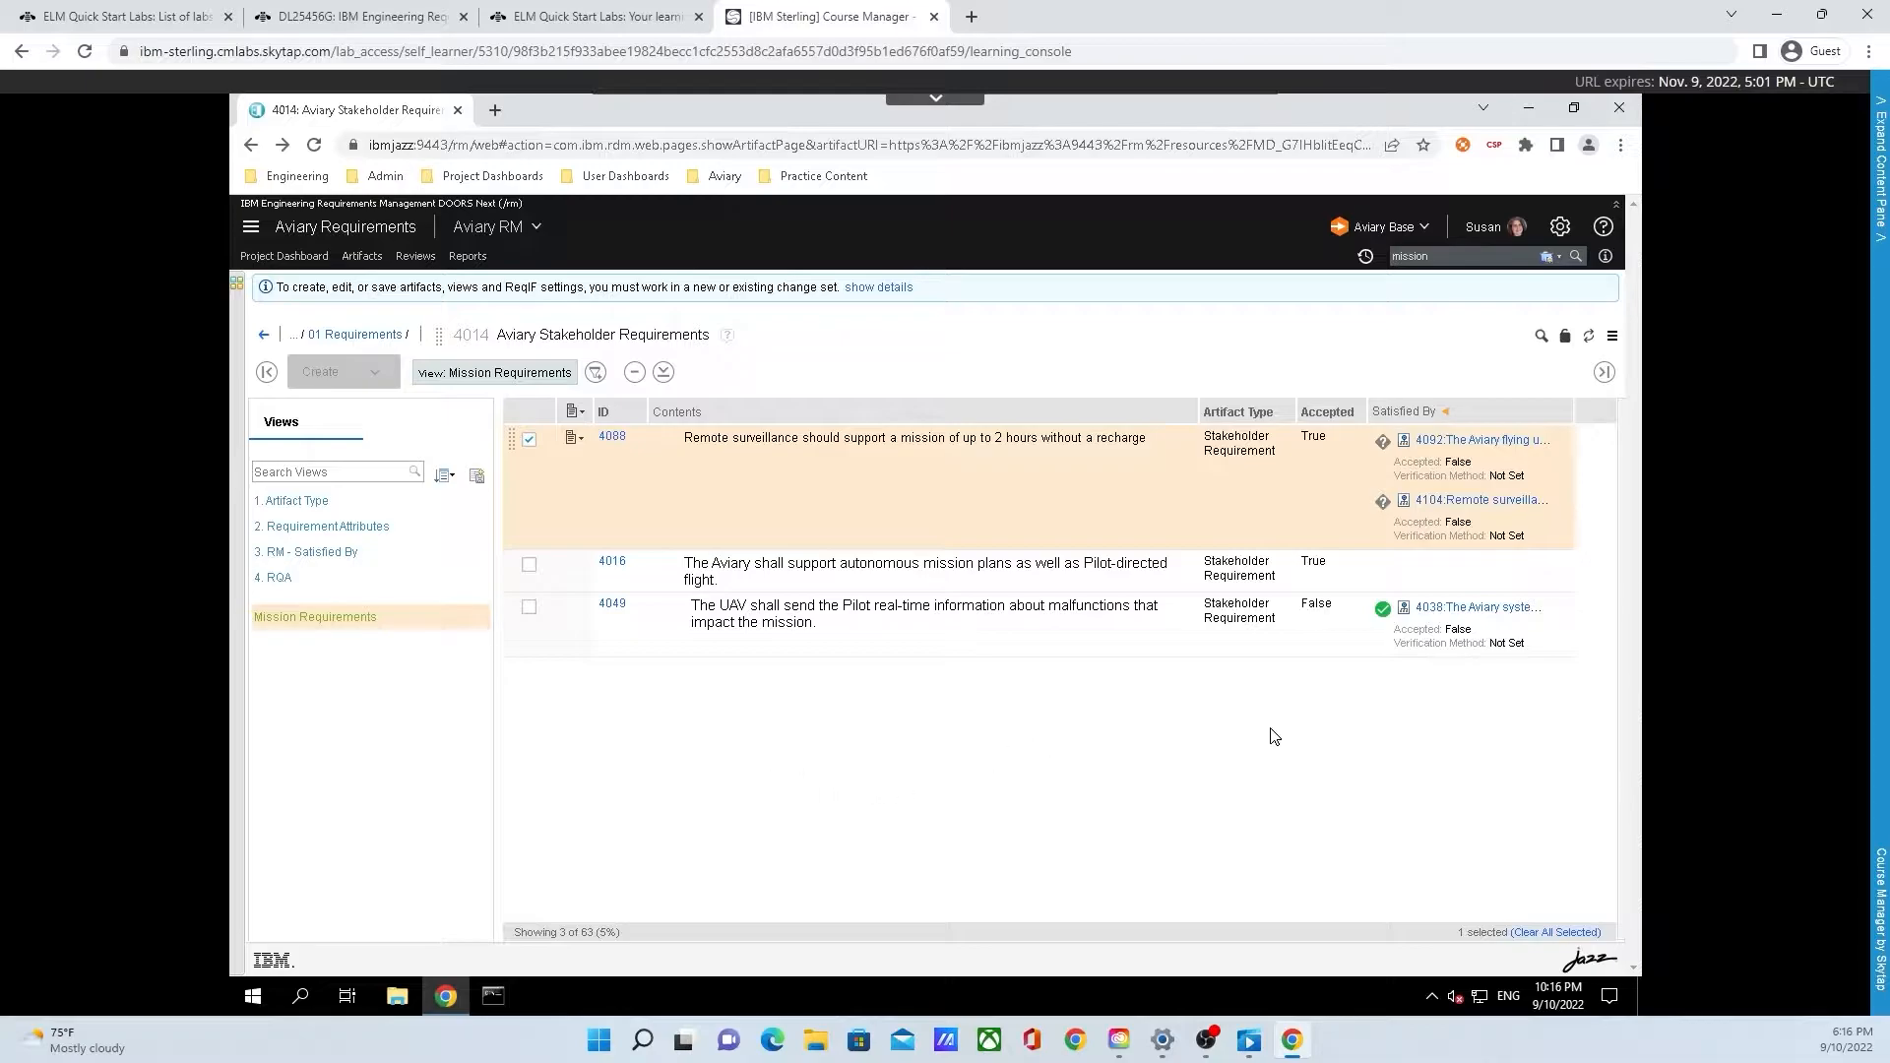
pyautogui.click(1380, 612)
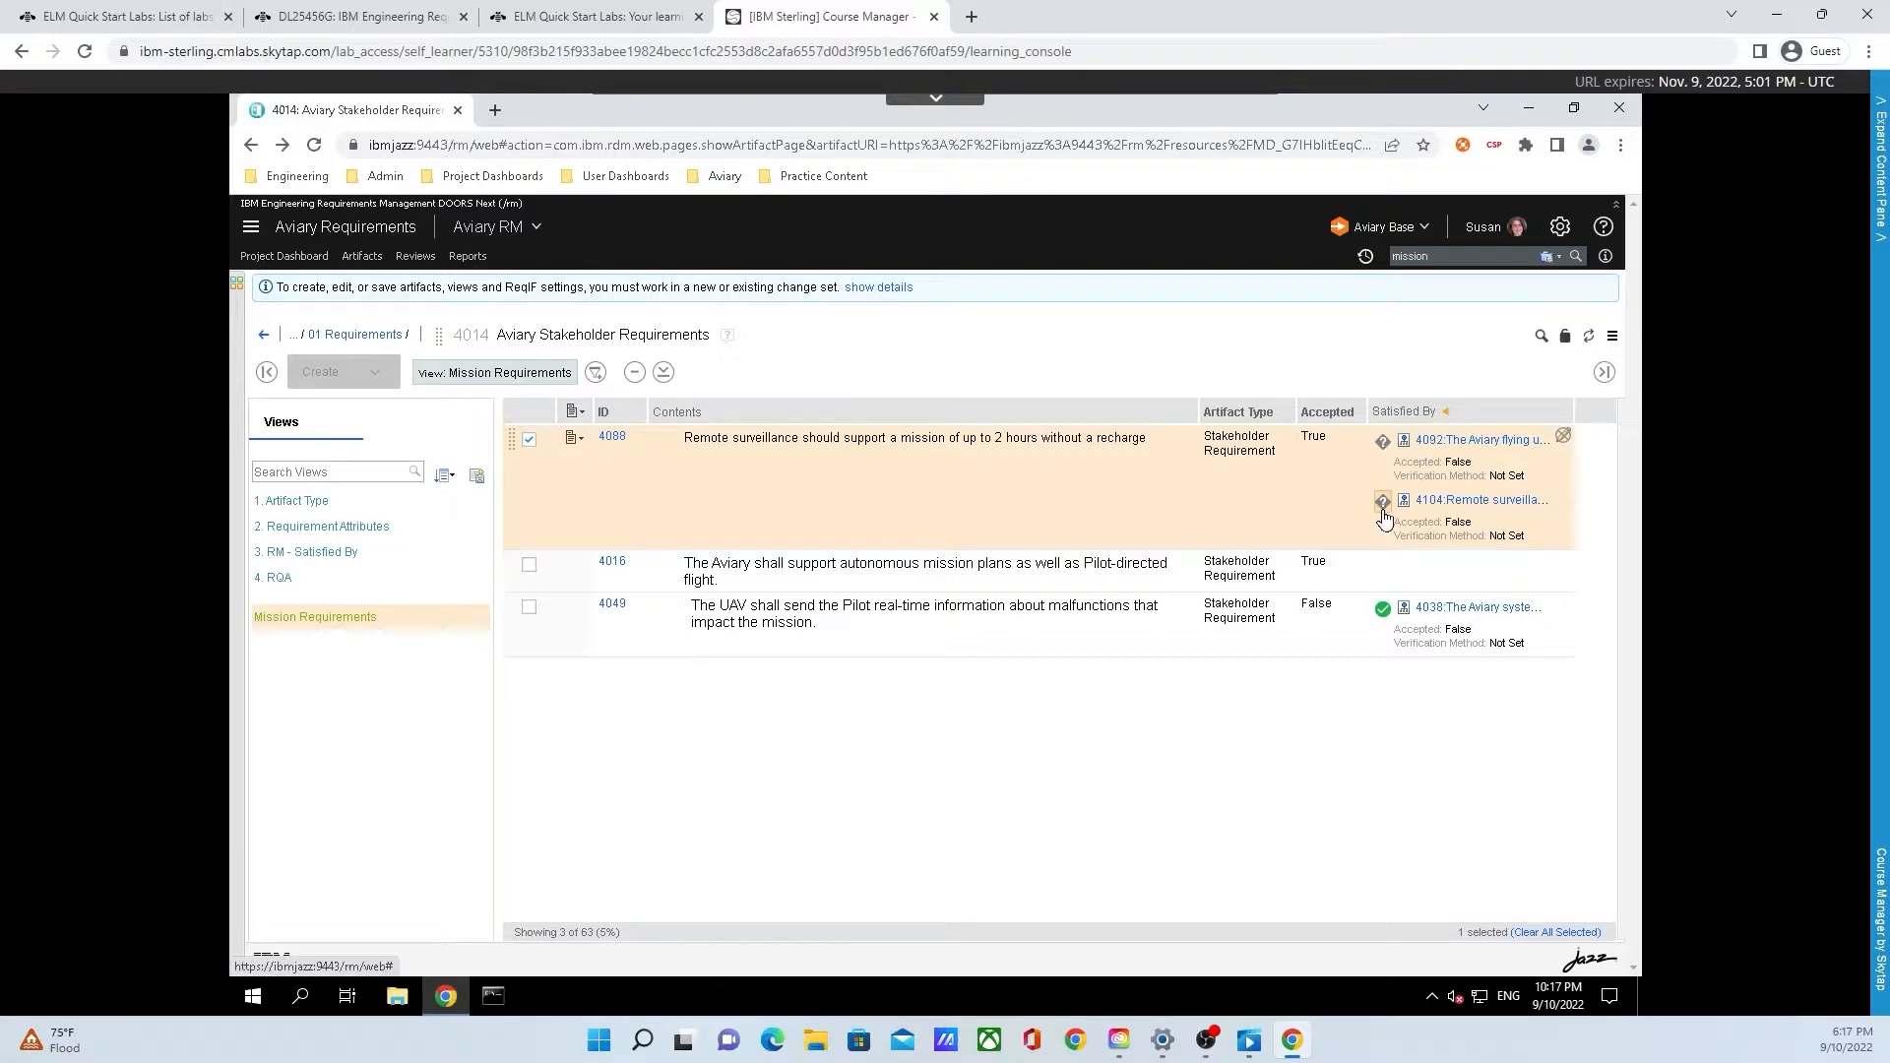
# Mark both Satisfied By links of requirement 4088, to system requirements 4104 and 4092, as valid
pyautogui.click(1384, 514)
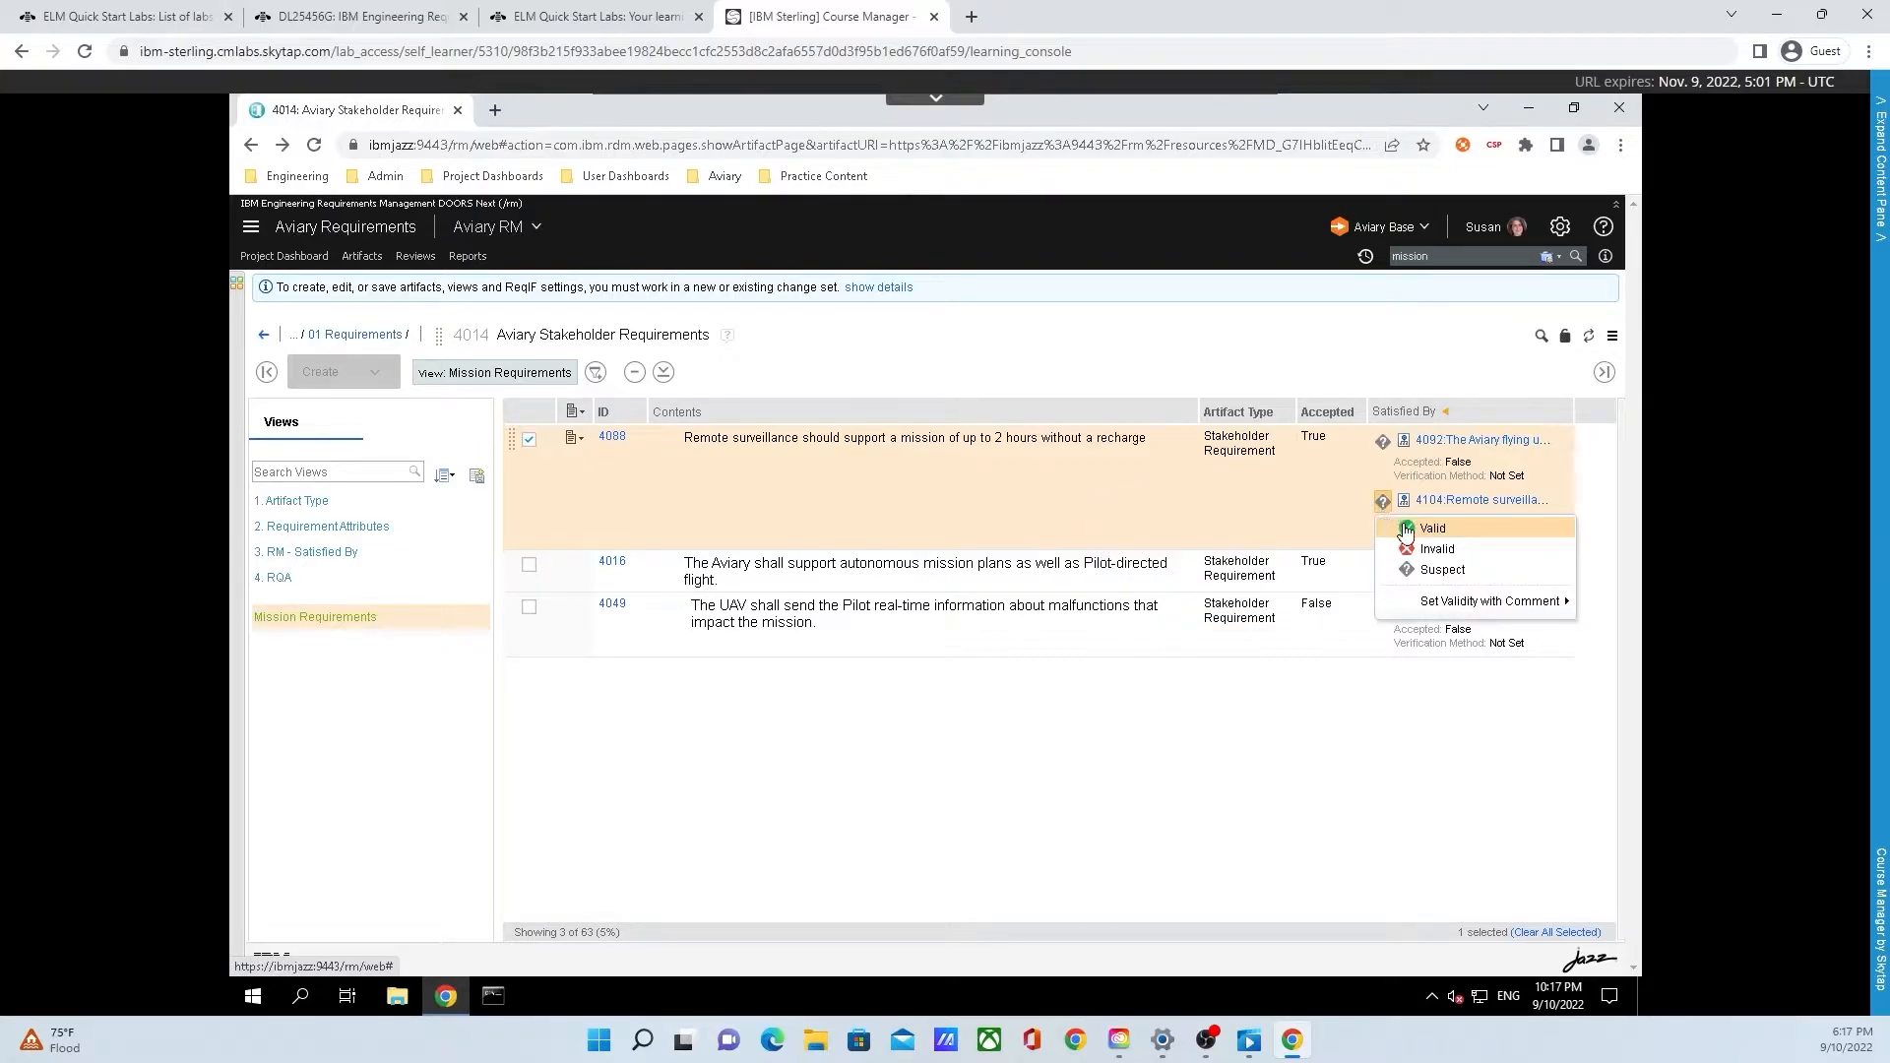
pyautogui.click(1396, 525)
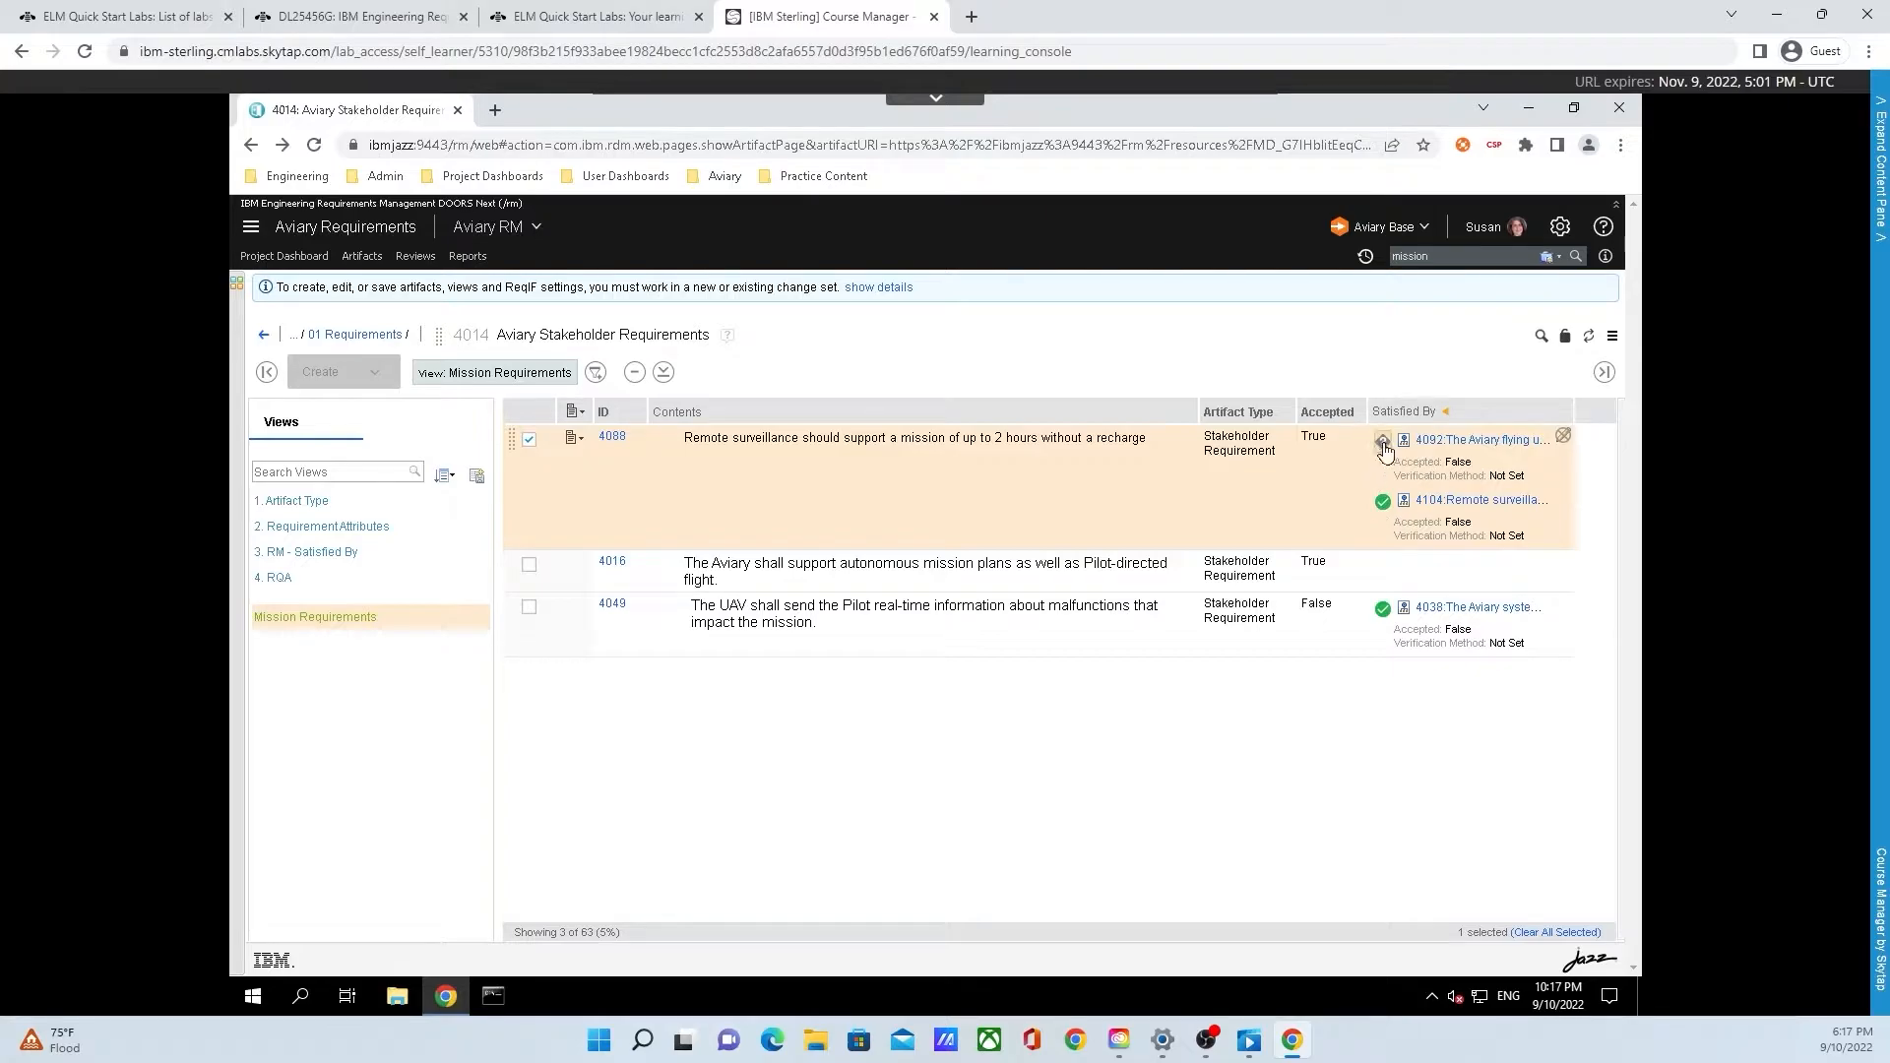
pyautogui.click(1383, 442)
pyautogui.click(1407, 471)
# Create a change set named "Extending Operating Range" against the Aviary Requirements Base stream
pyautogui.click(1356, 228)
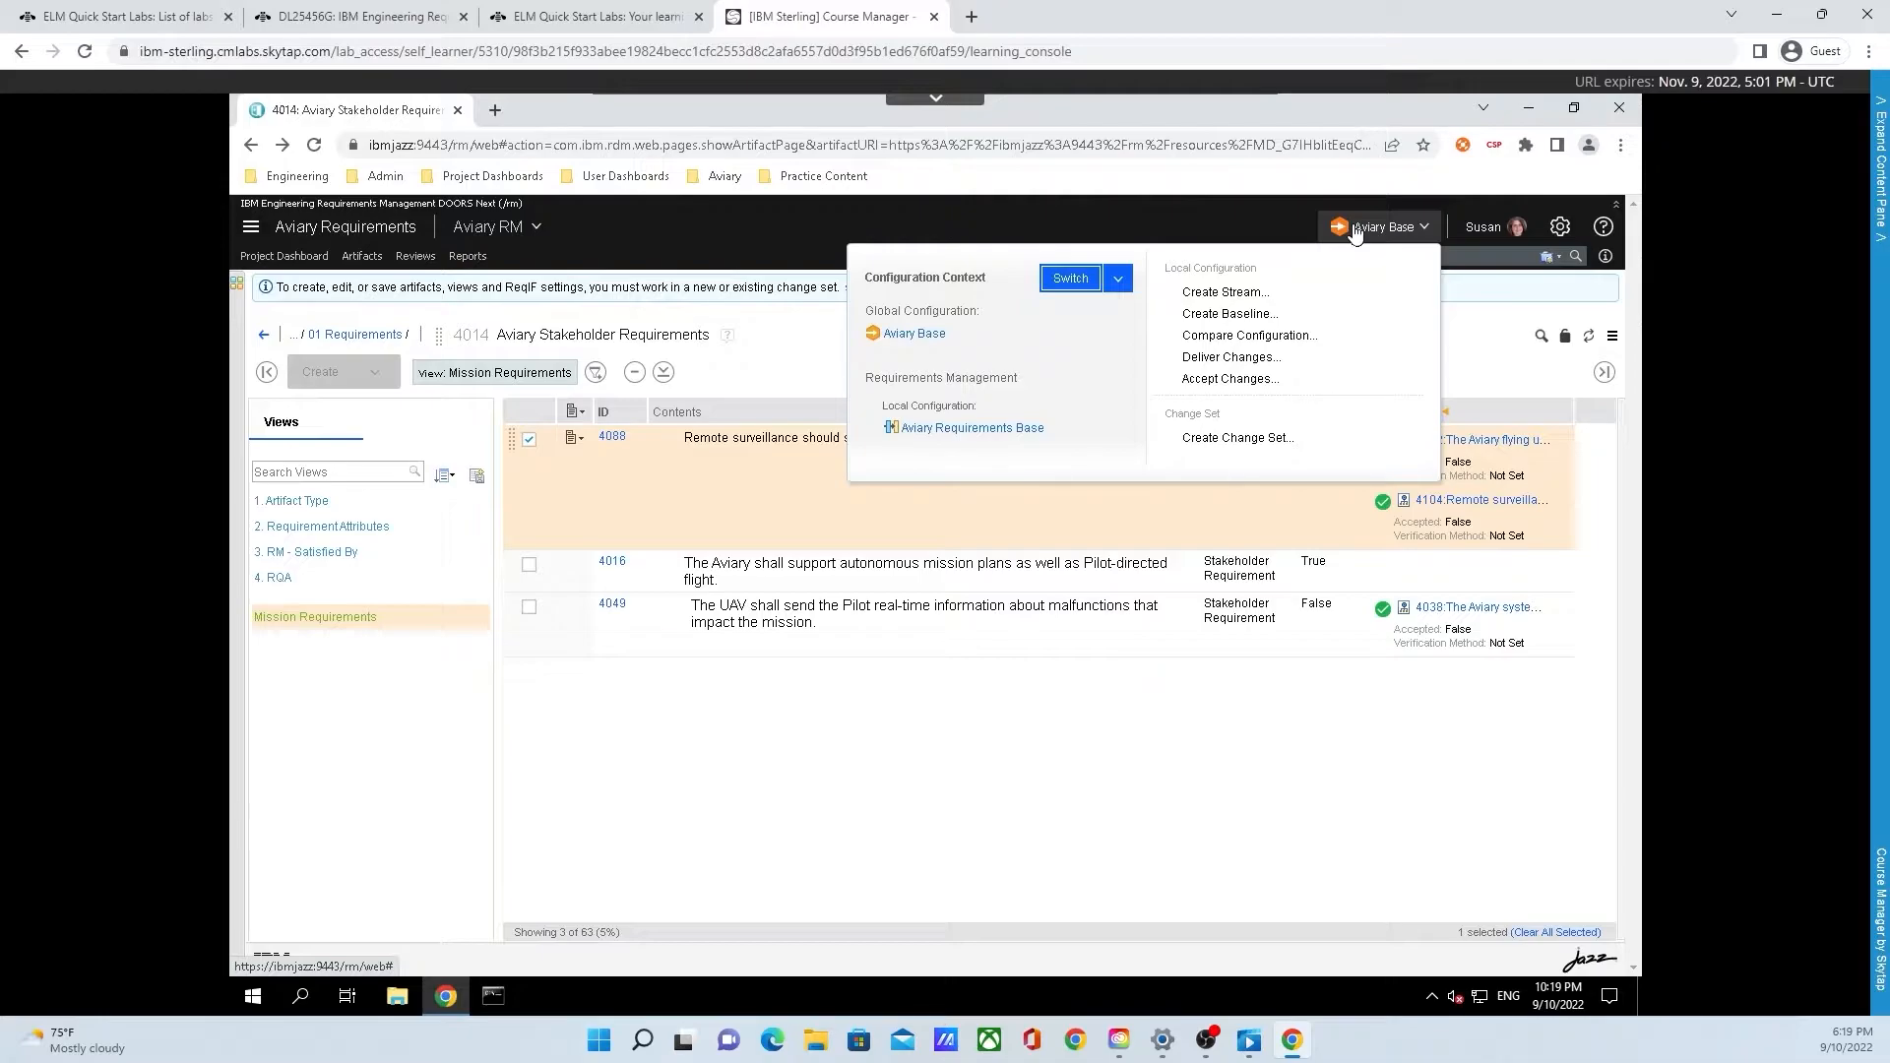
pyautogui.click(1268, 449)
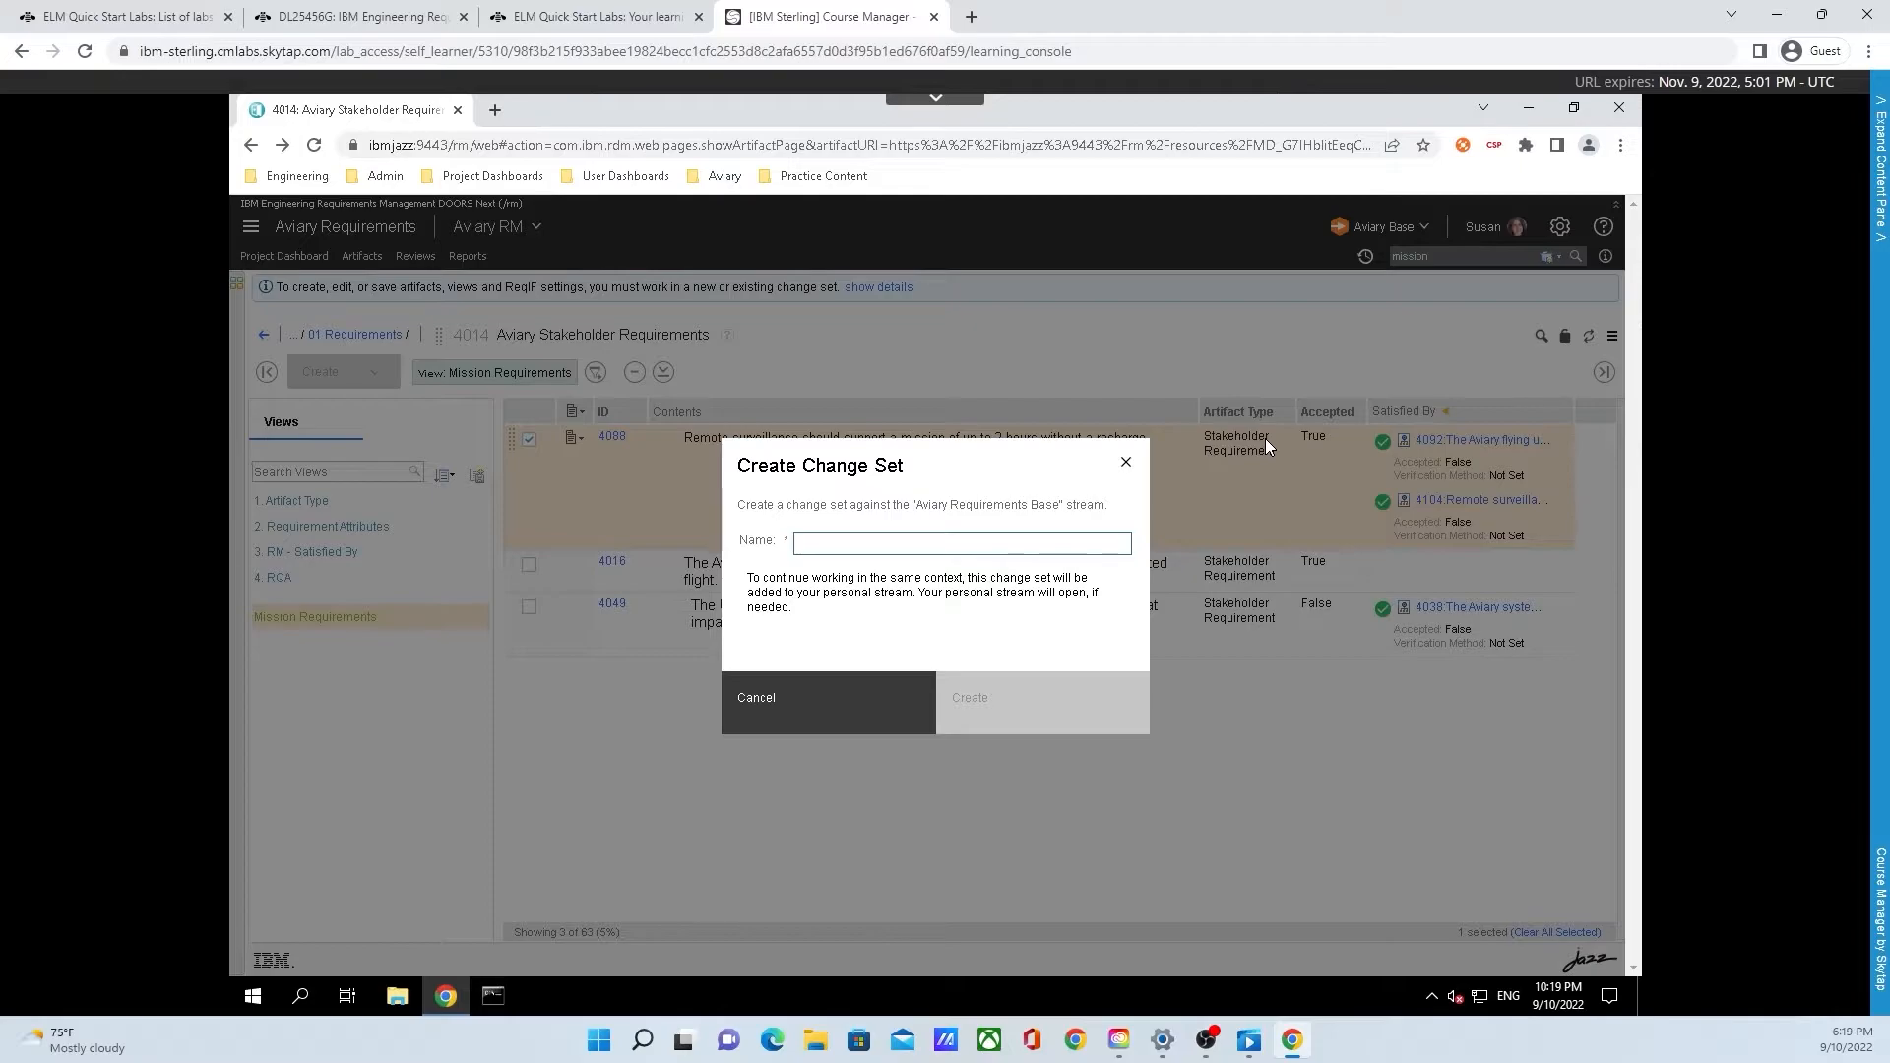
pyautogui.write('Extending Operating Range')
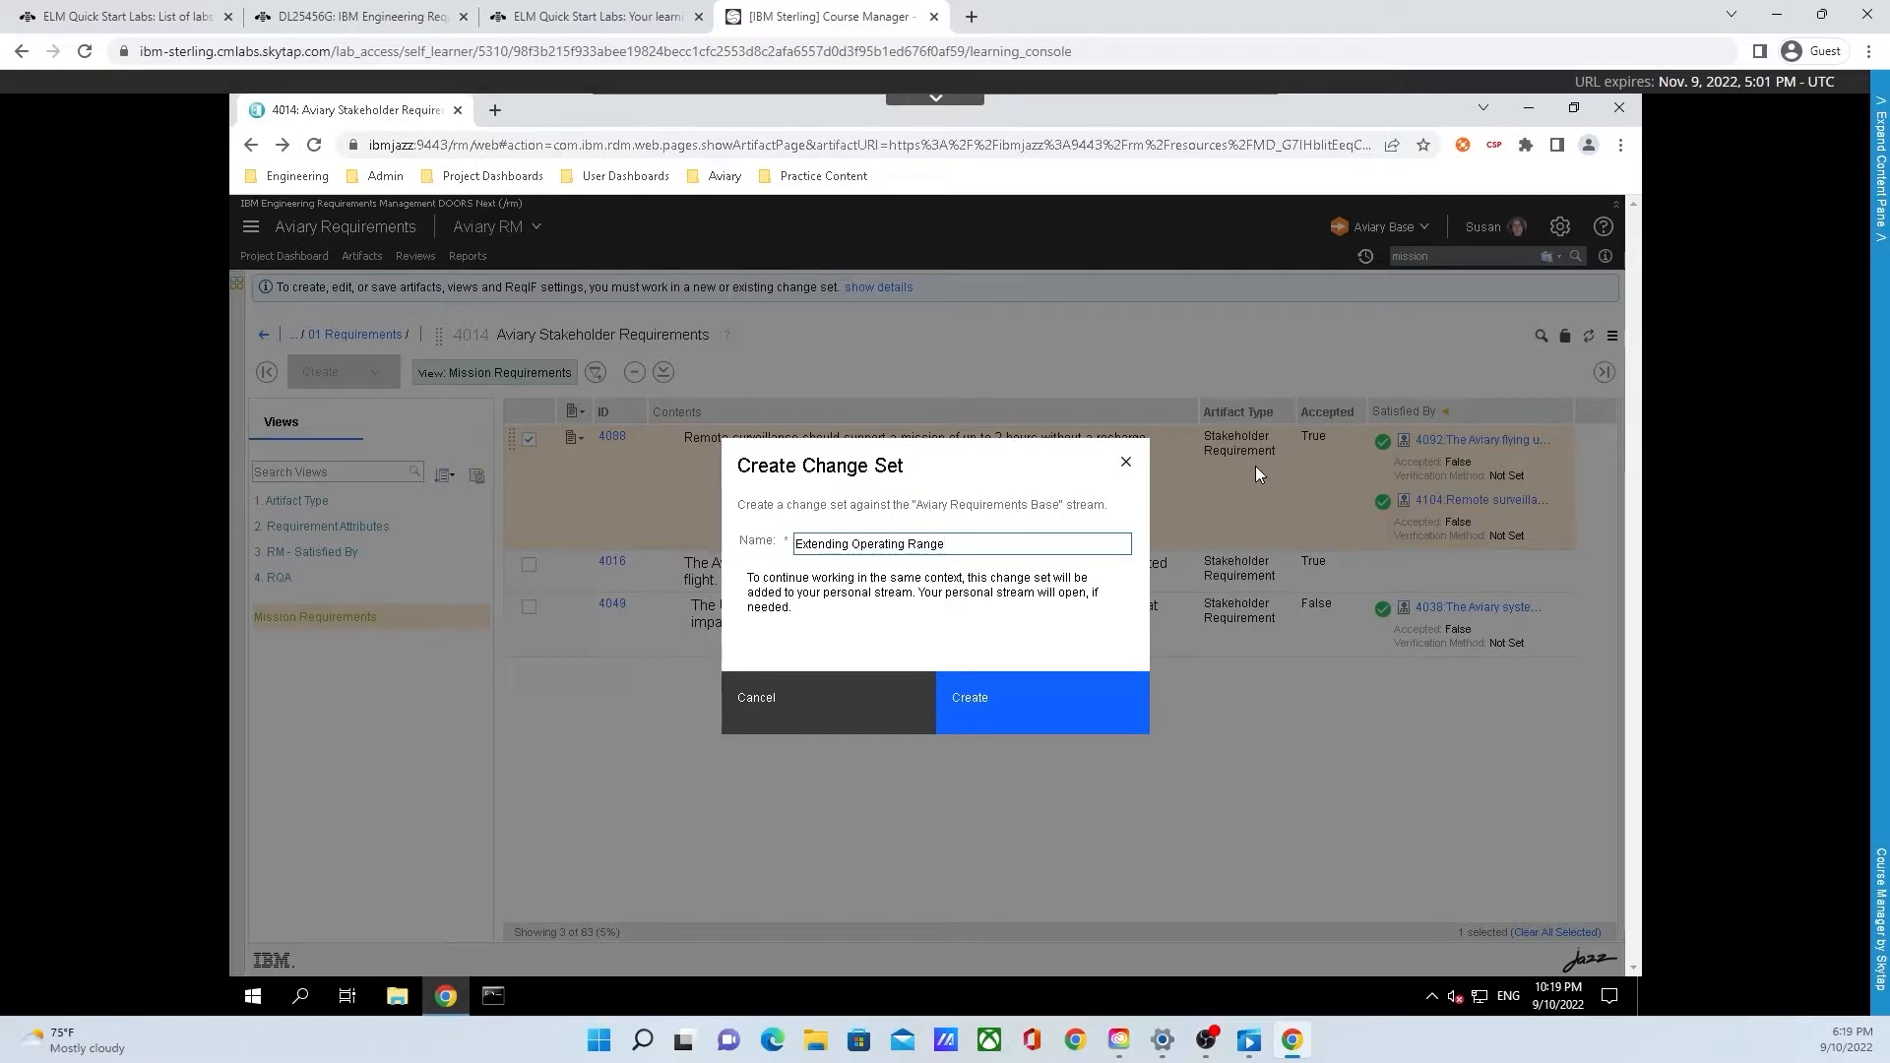
pyautogui.click(1054, 700)
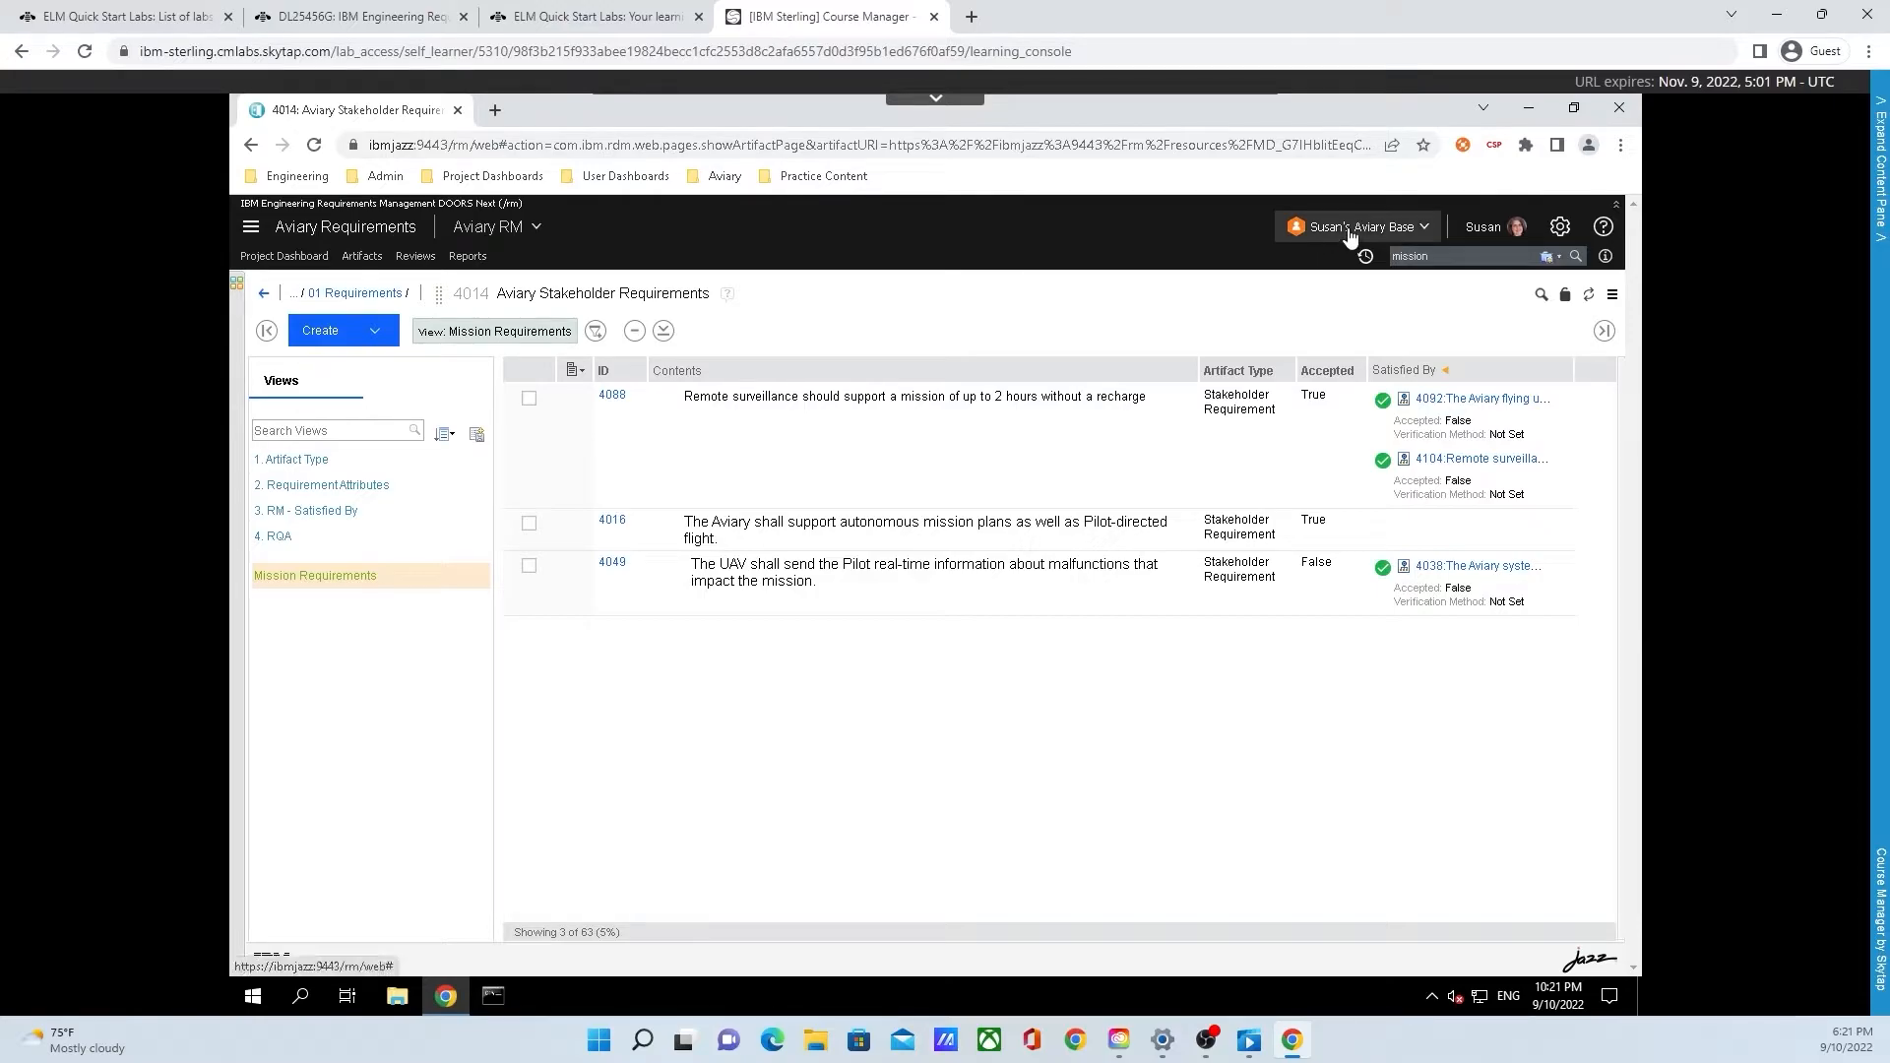
# Start linking the change set to a work item, with Hummingbird SAFe - Program and Team Management as the artifact container
pyautogui.click(1349, 230)
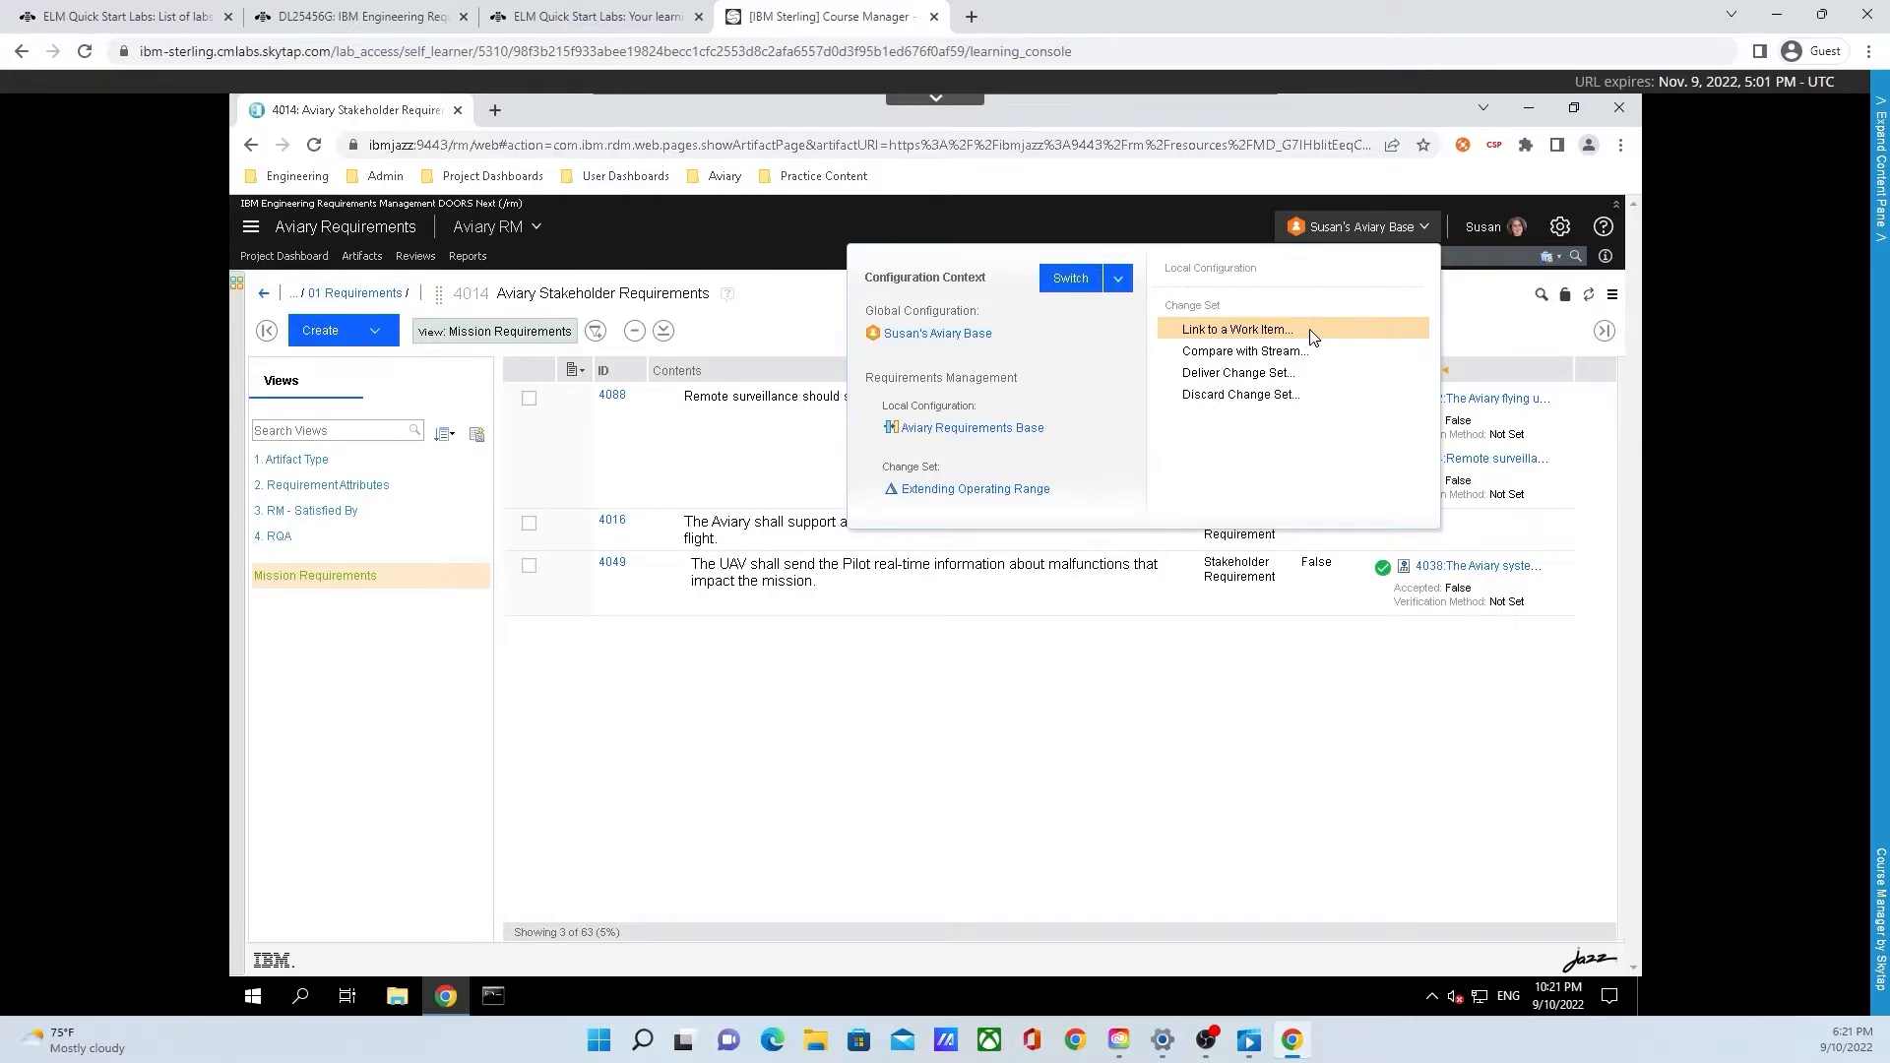
pyautogui.click(1236, 329)
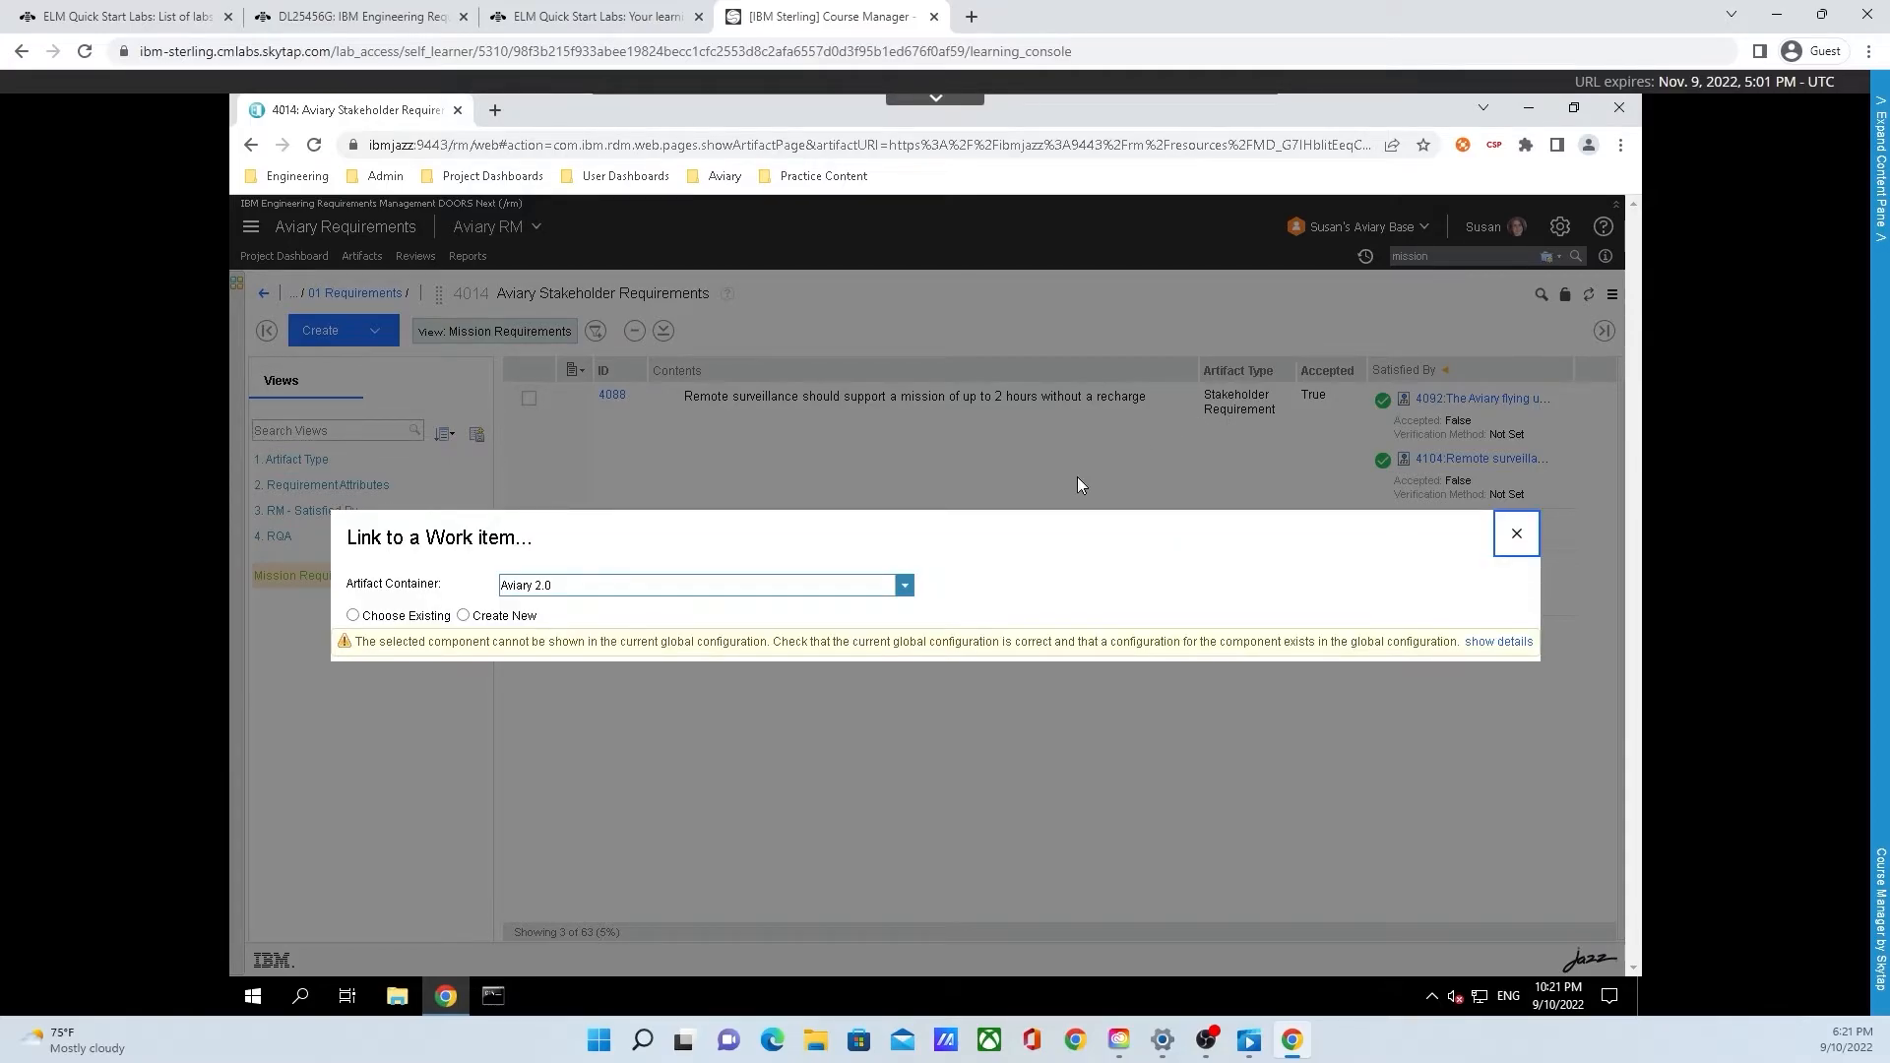
pyautogui.click(902, 586)
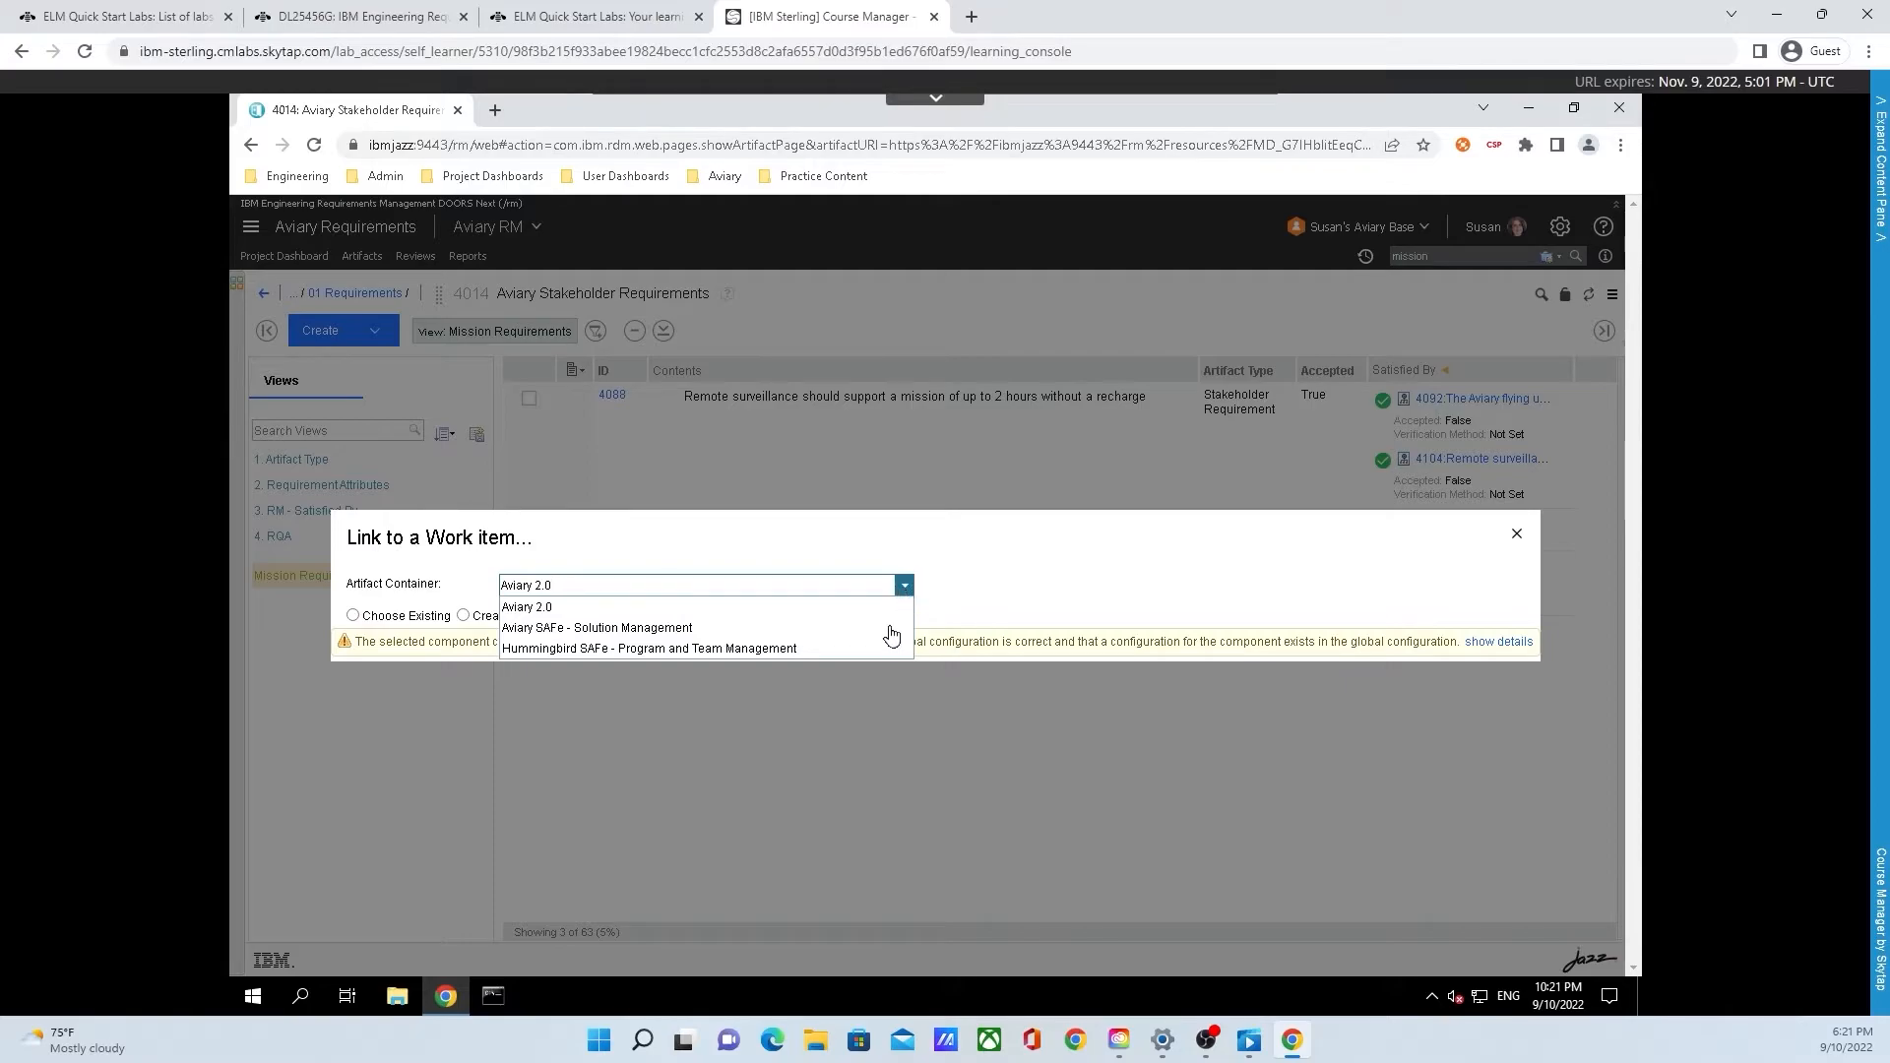
pyautogui.click(845, 656)
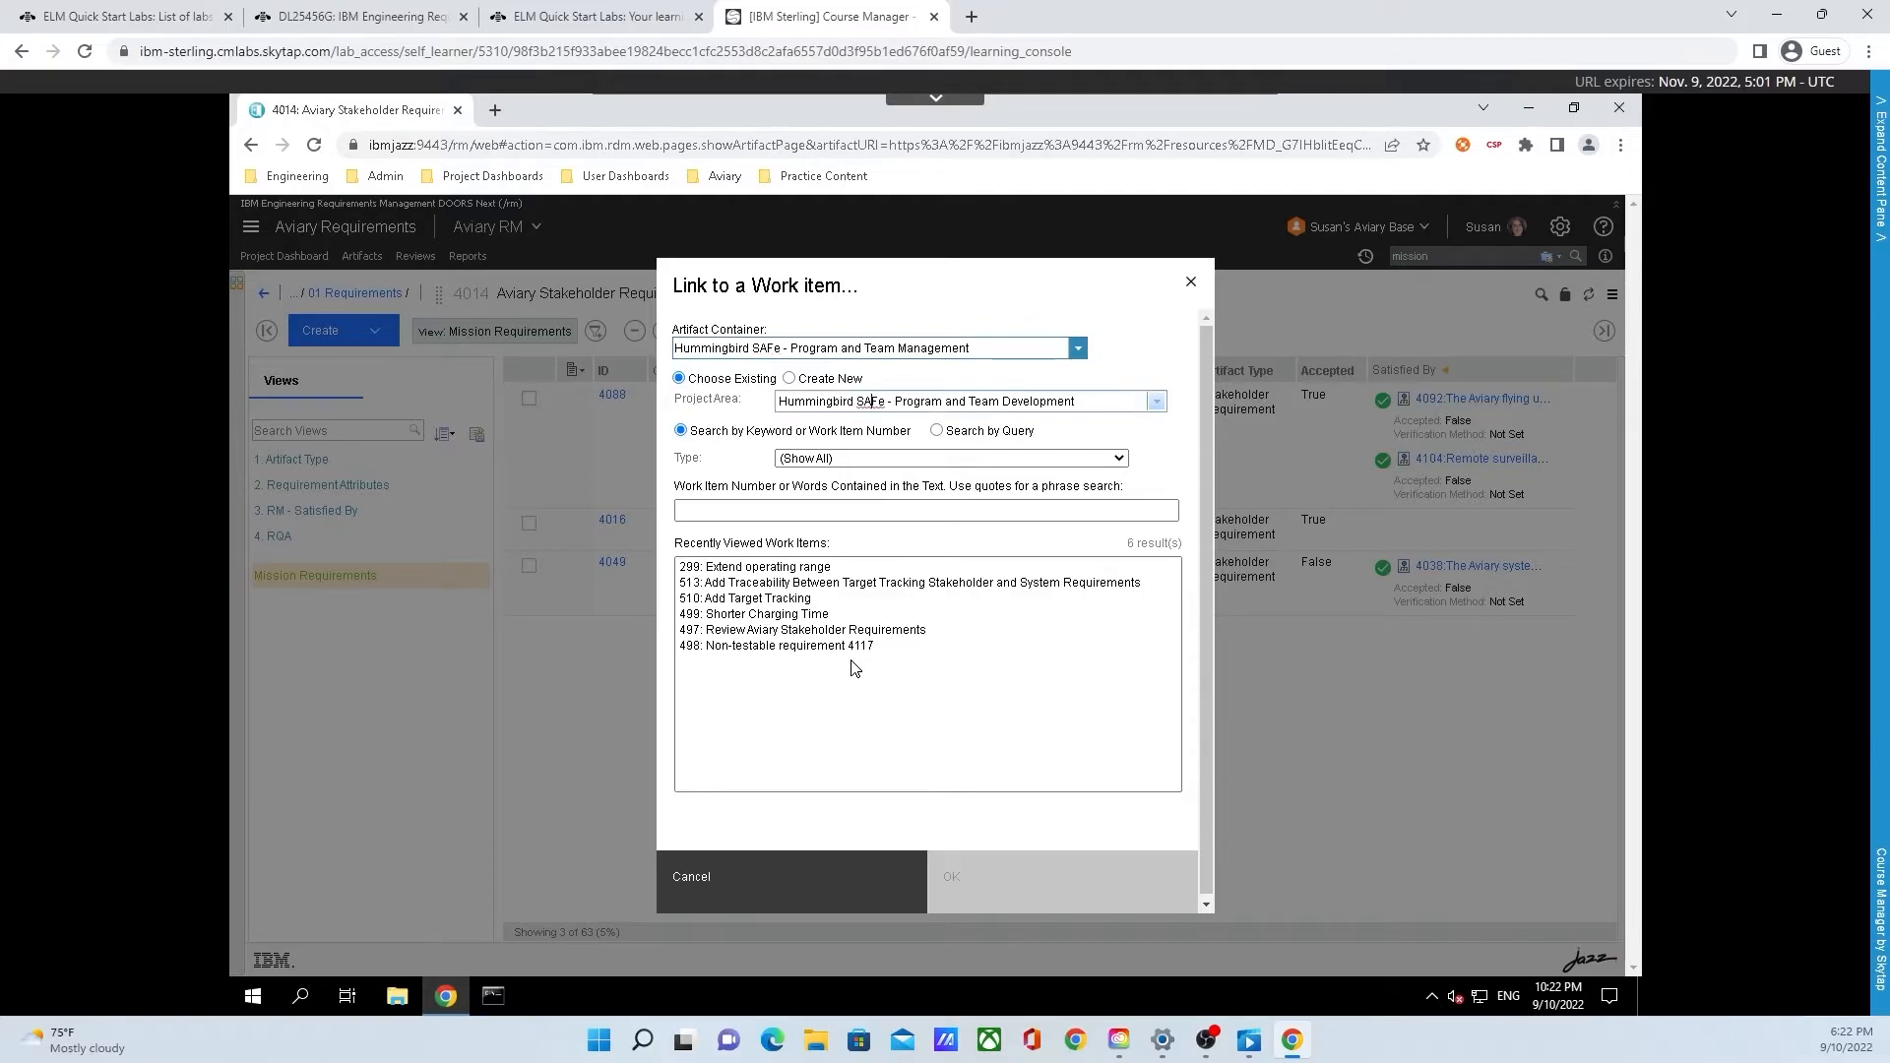
pyautogui.click(1078, 349)
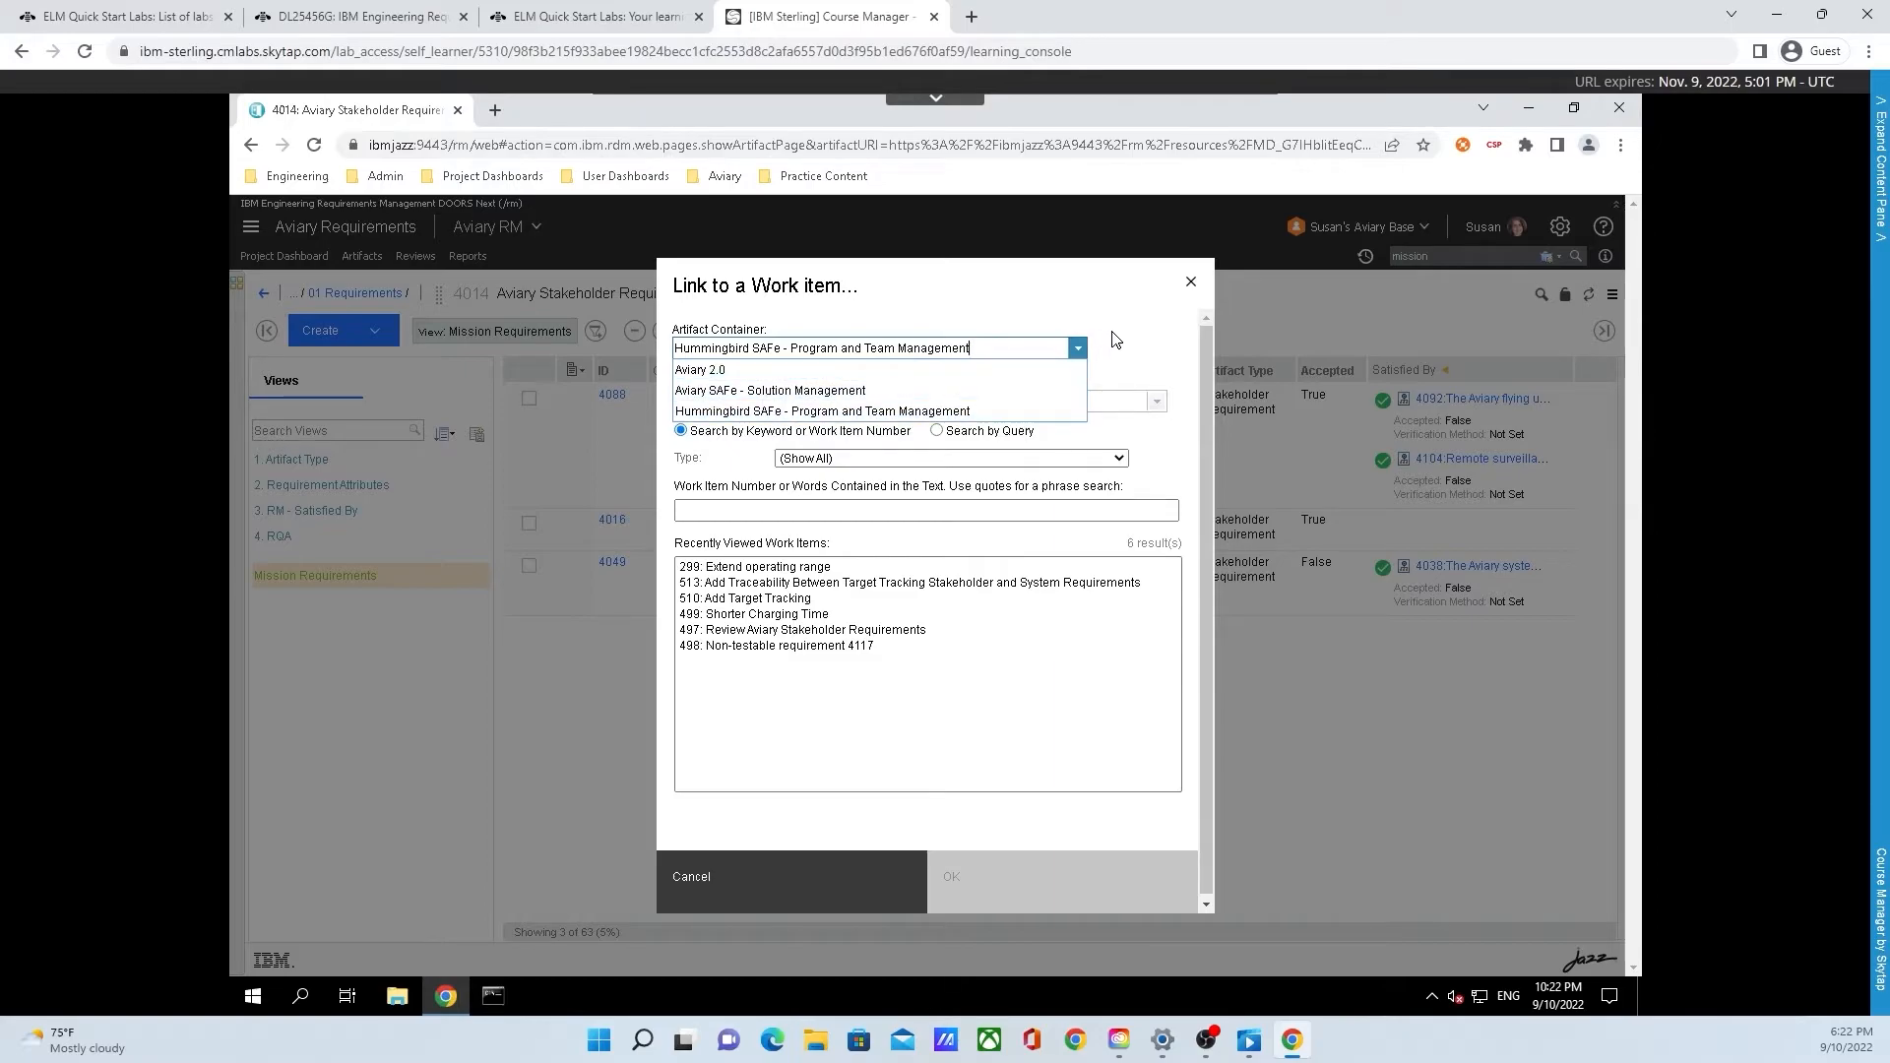
pyautogui.click(1113, 342)
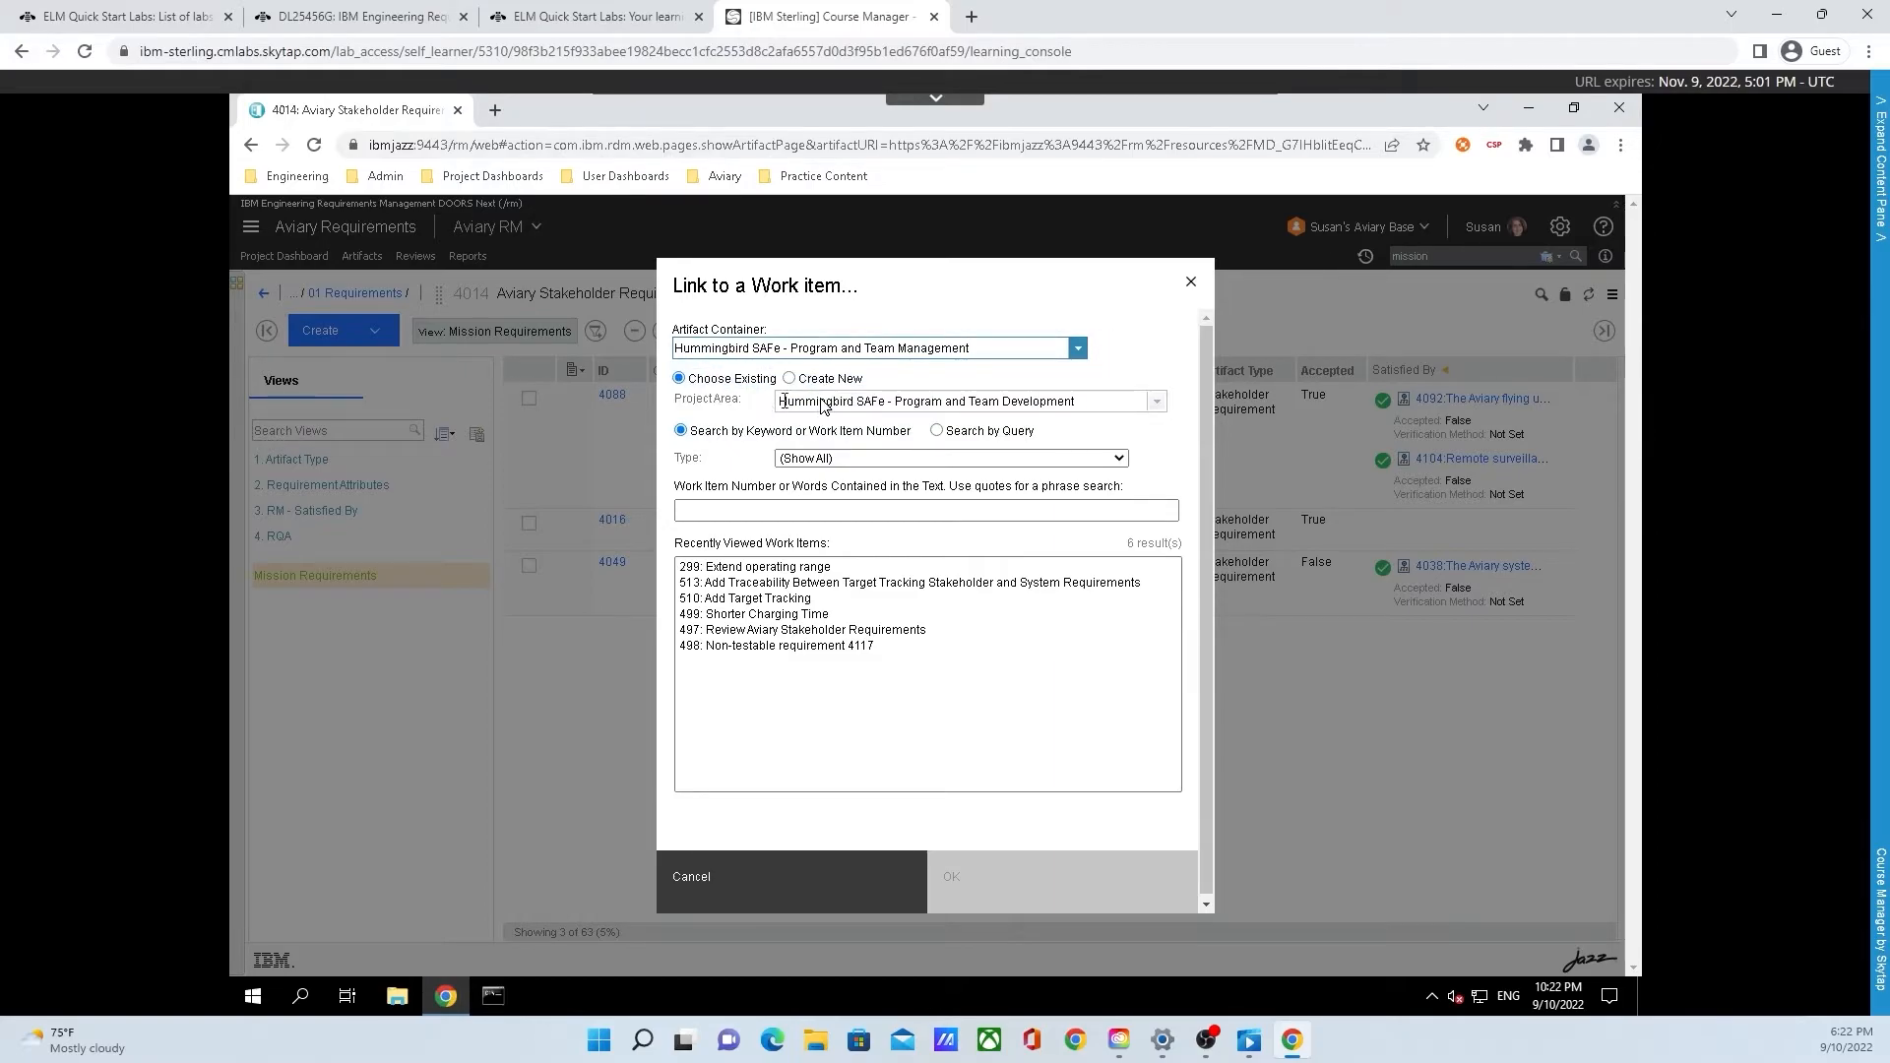
pyautogui.click(1159, 404)
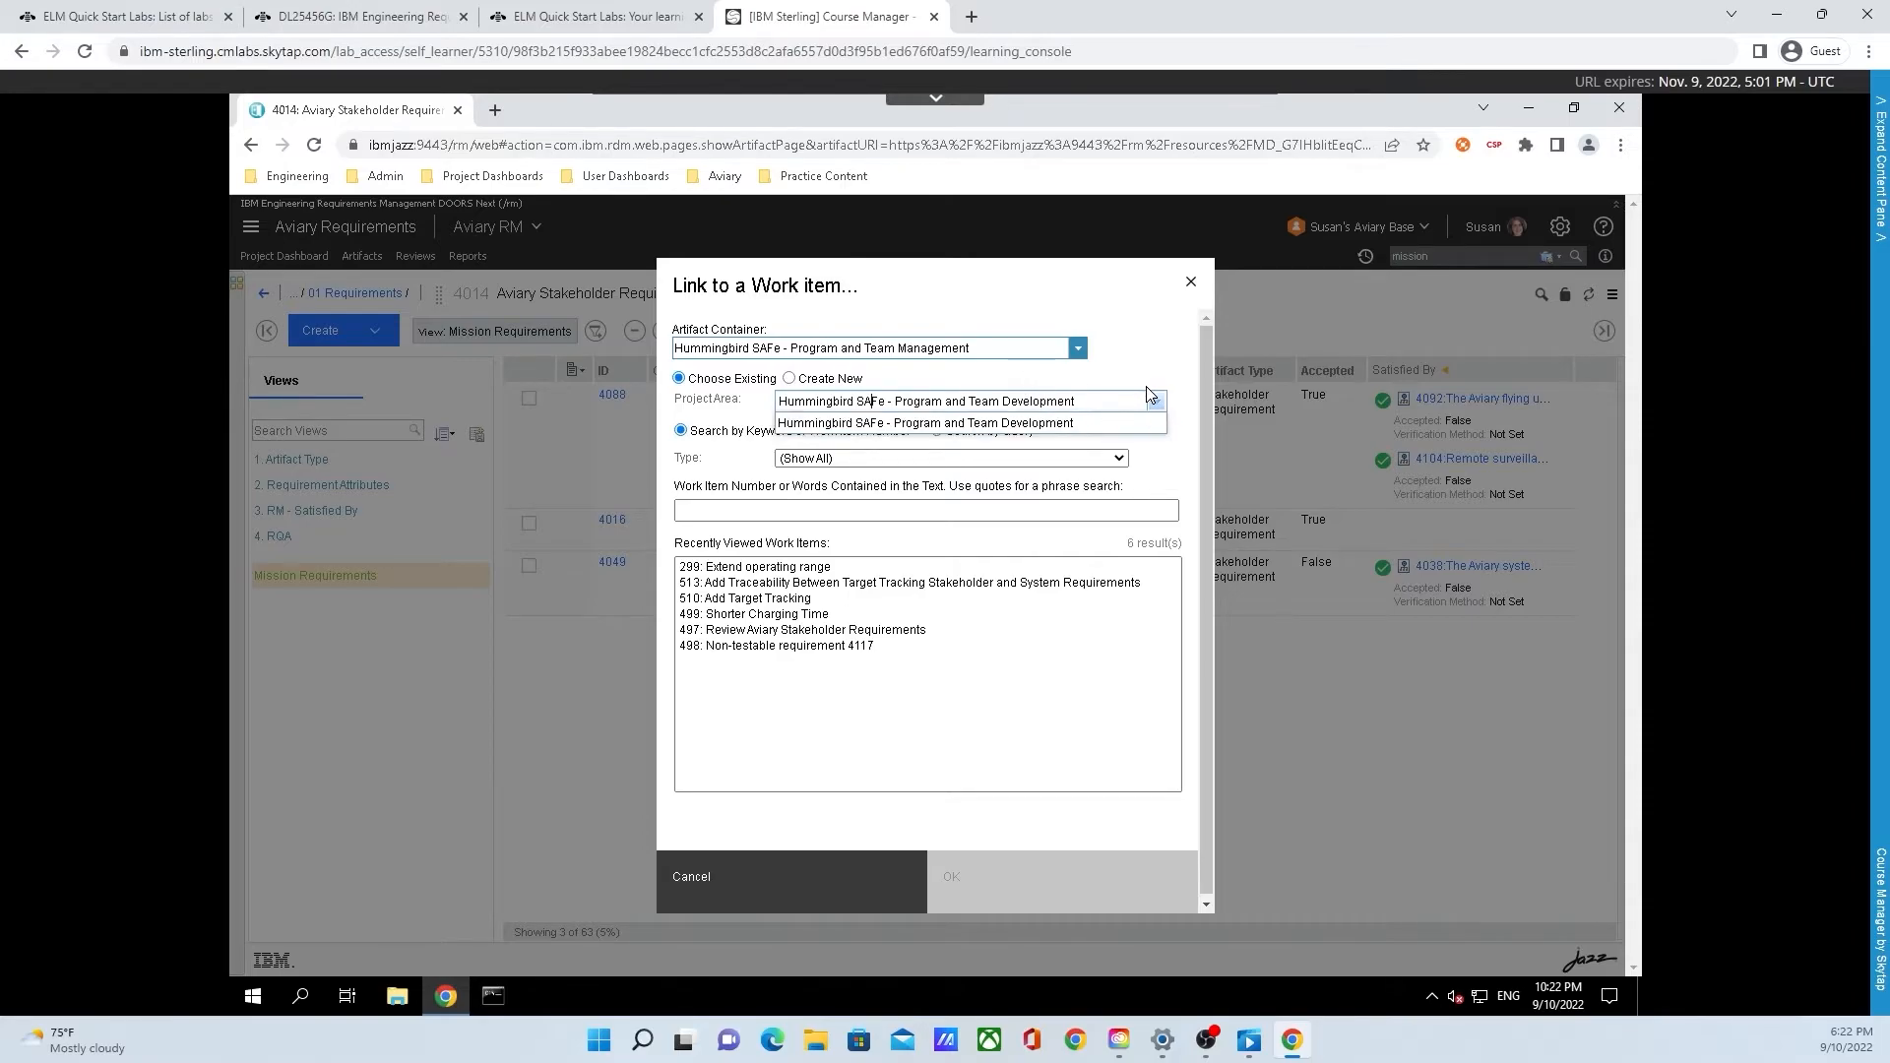
pyautogui.click(1152, 395)
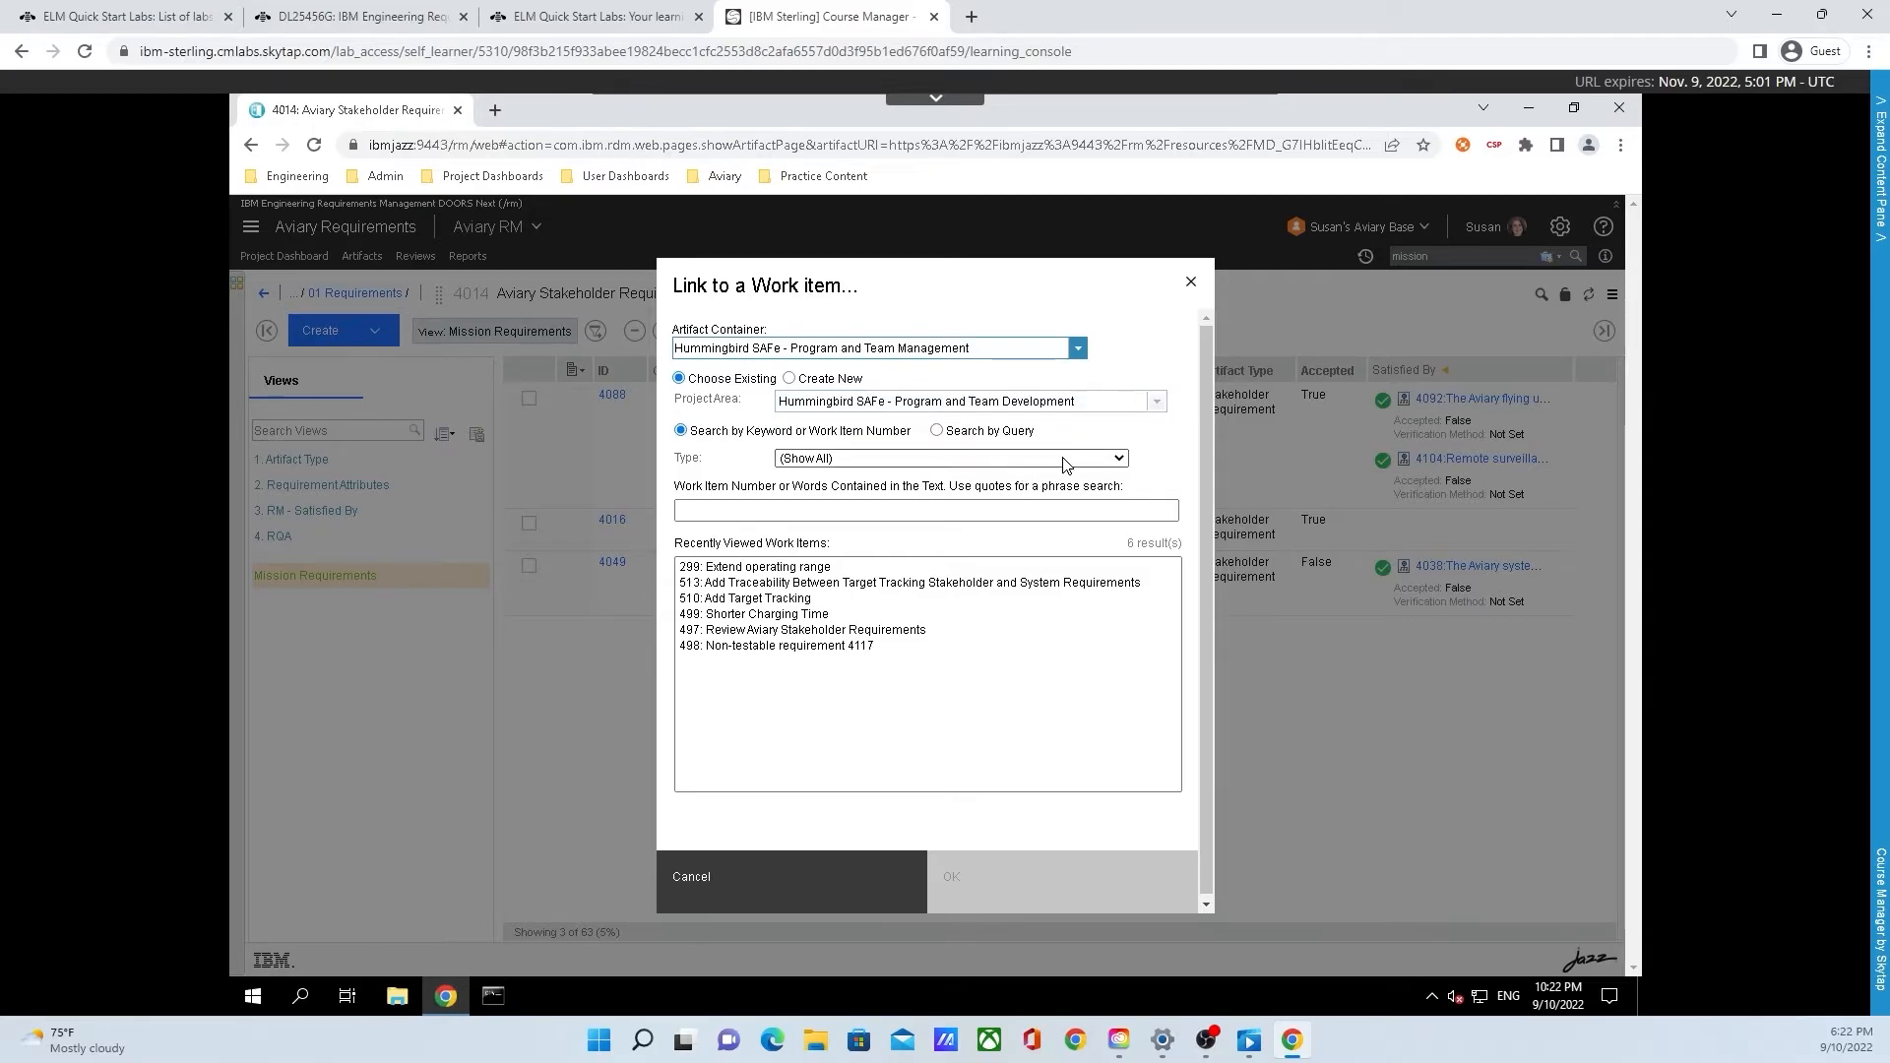
pyautogui.click(1115, 462)
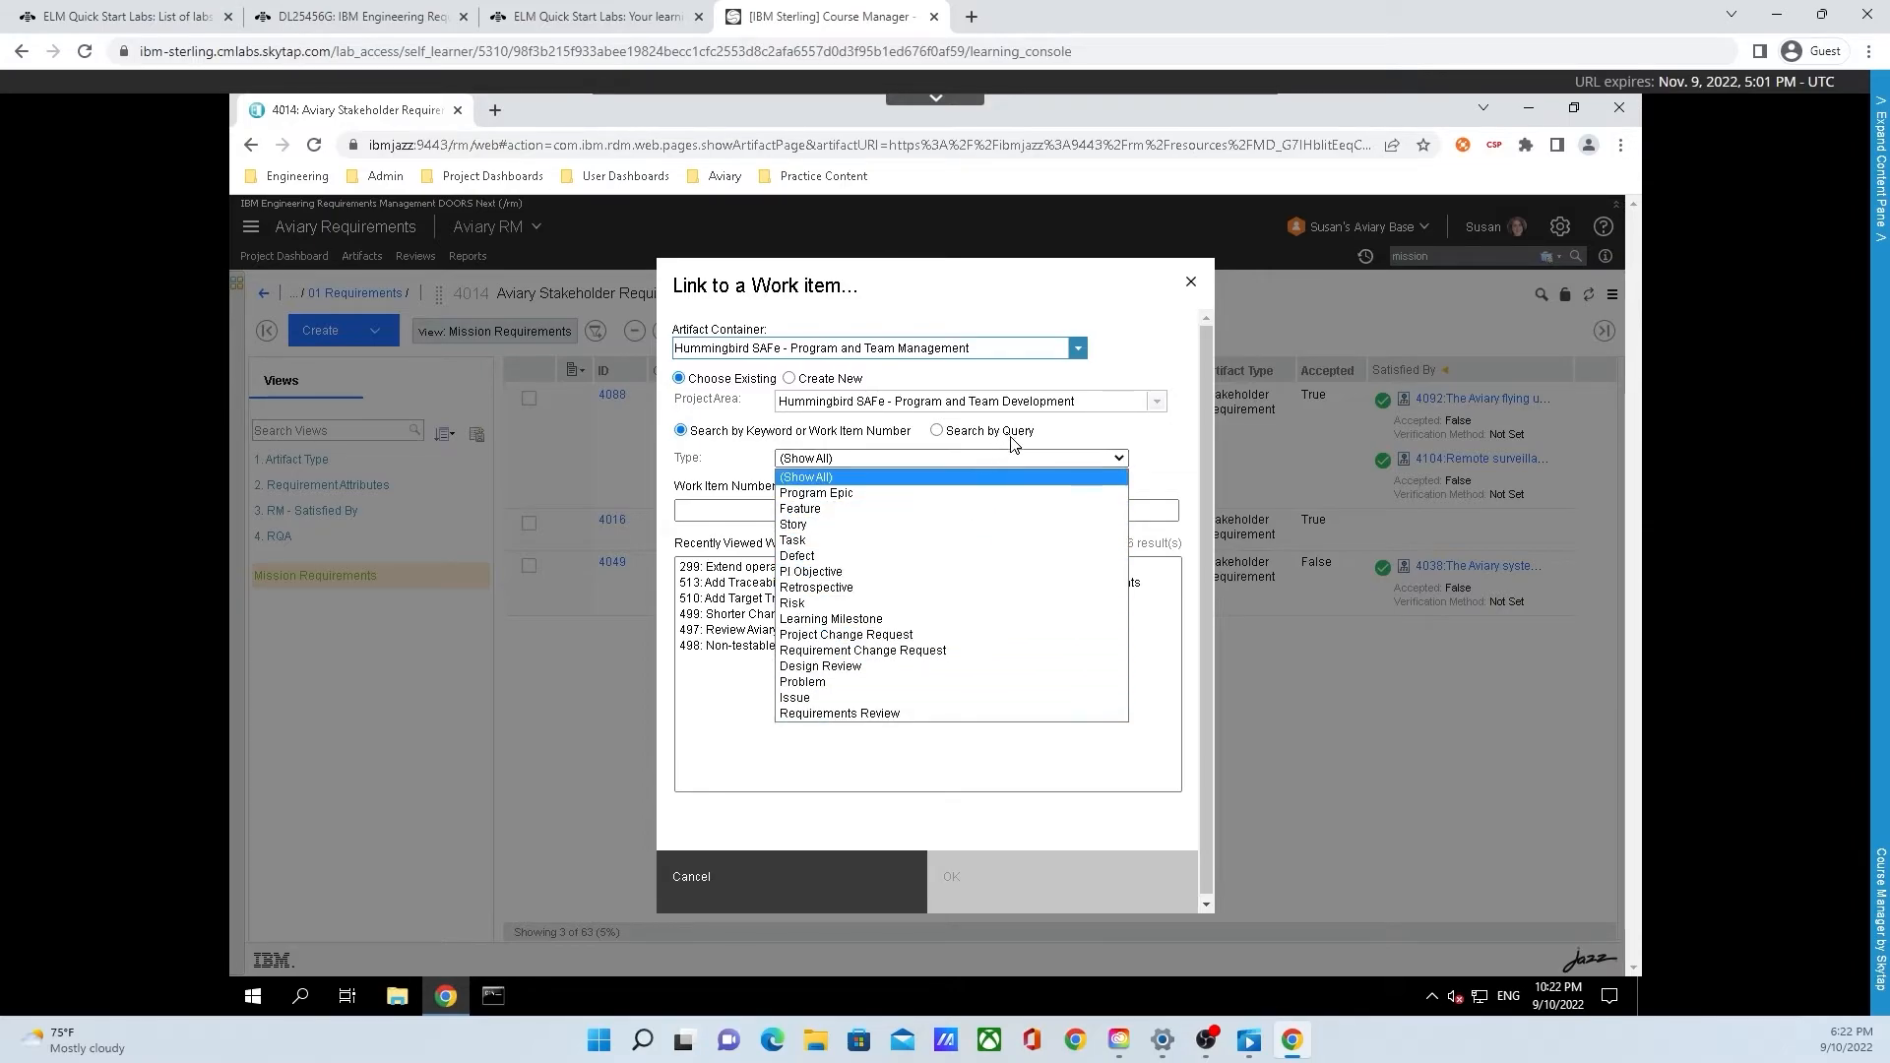
pyautogui.click(1075, 437)
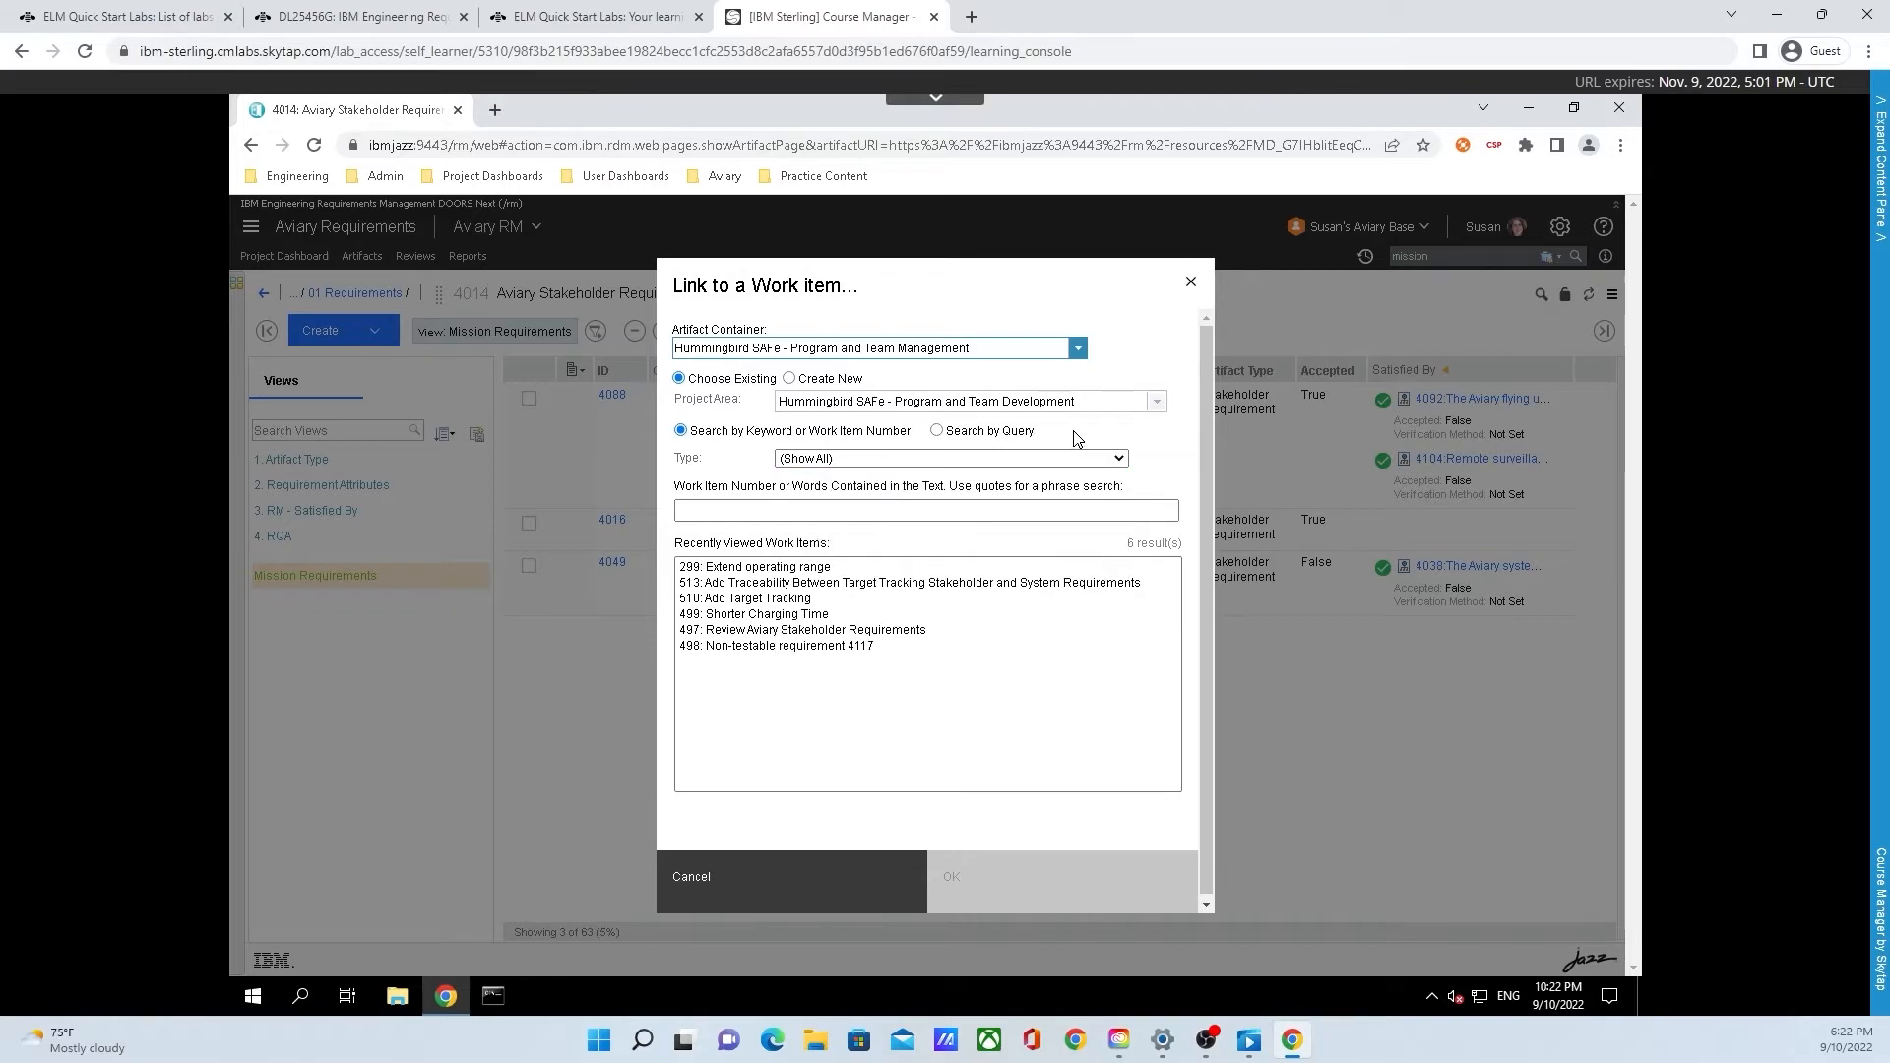
# Search for "extend", link the change set to work item "299: Extend operating range", and check the link in the configuration context
pyautogui.click(805, 511)
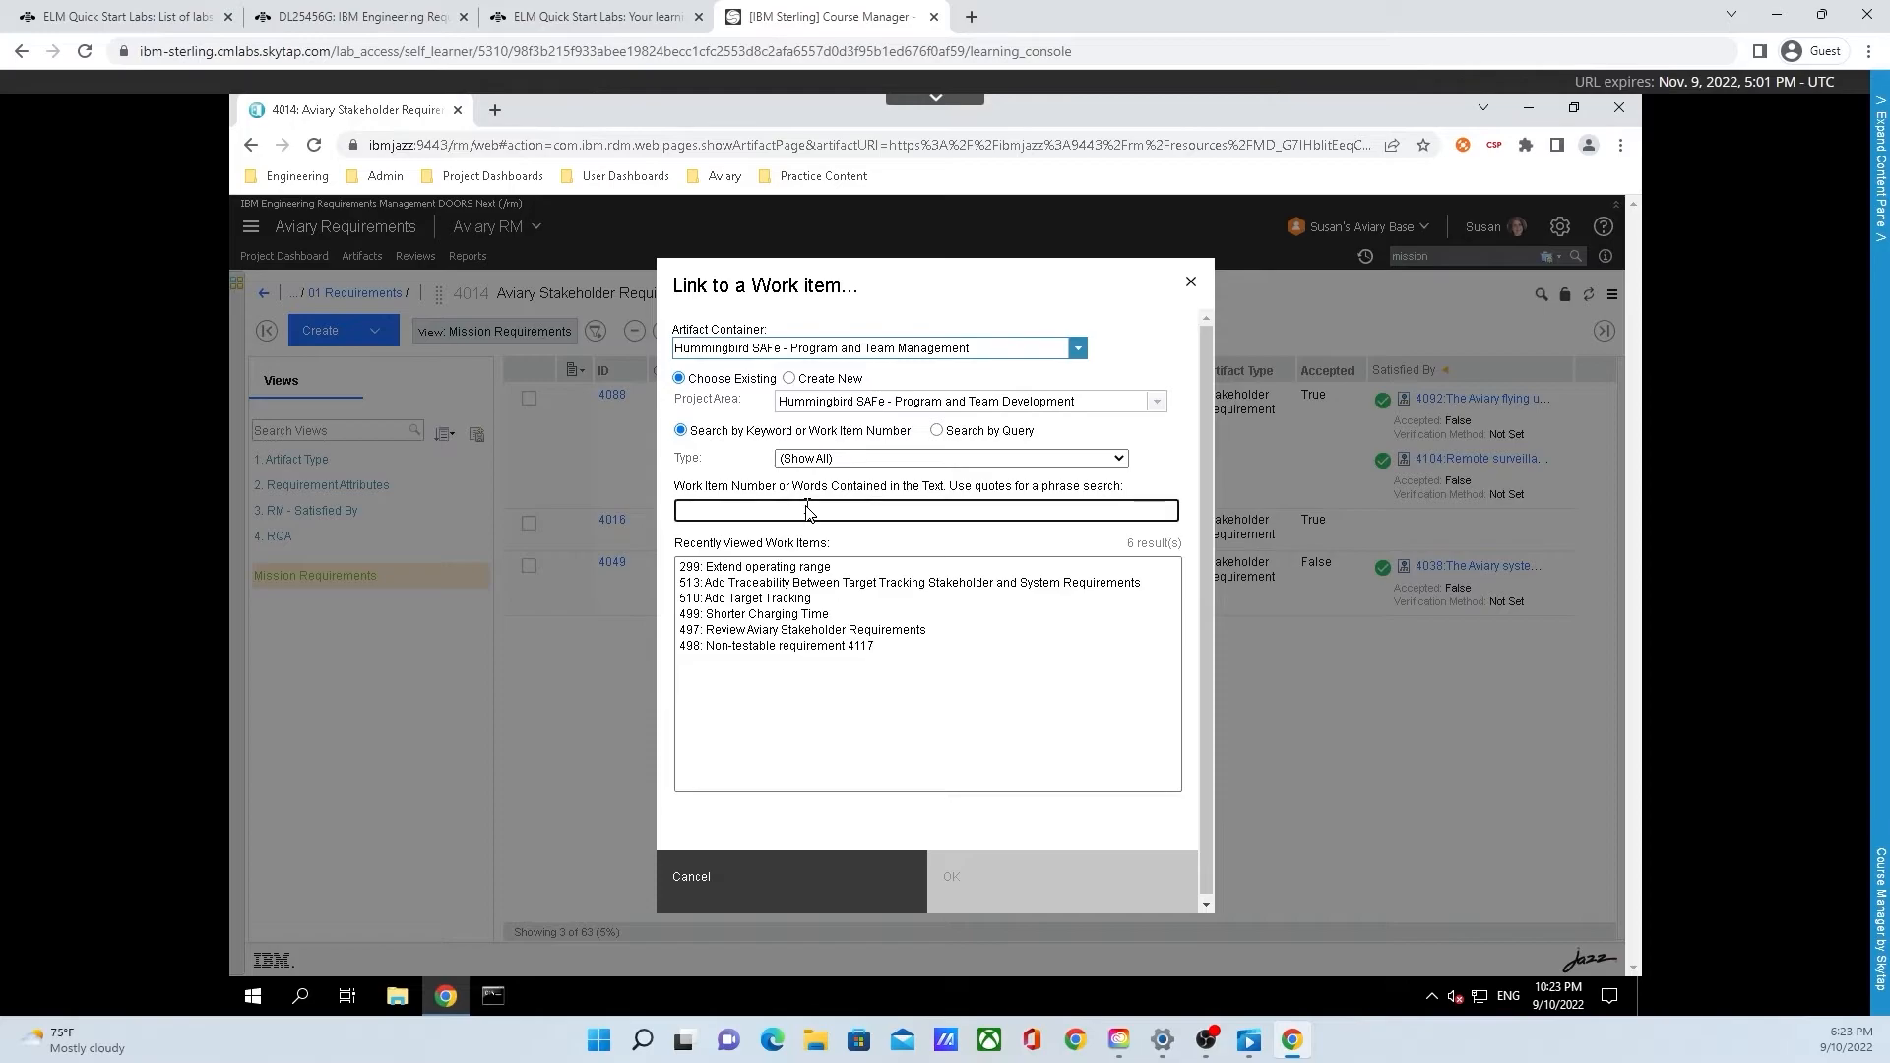
pyautogui.write('extend')
pyautogui.click(825, 573)
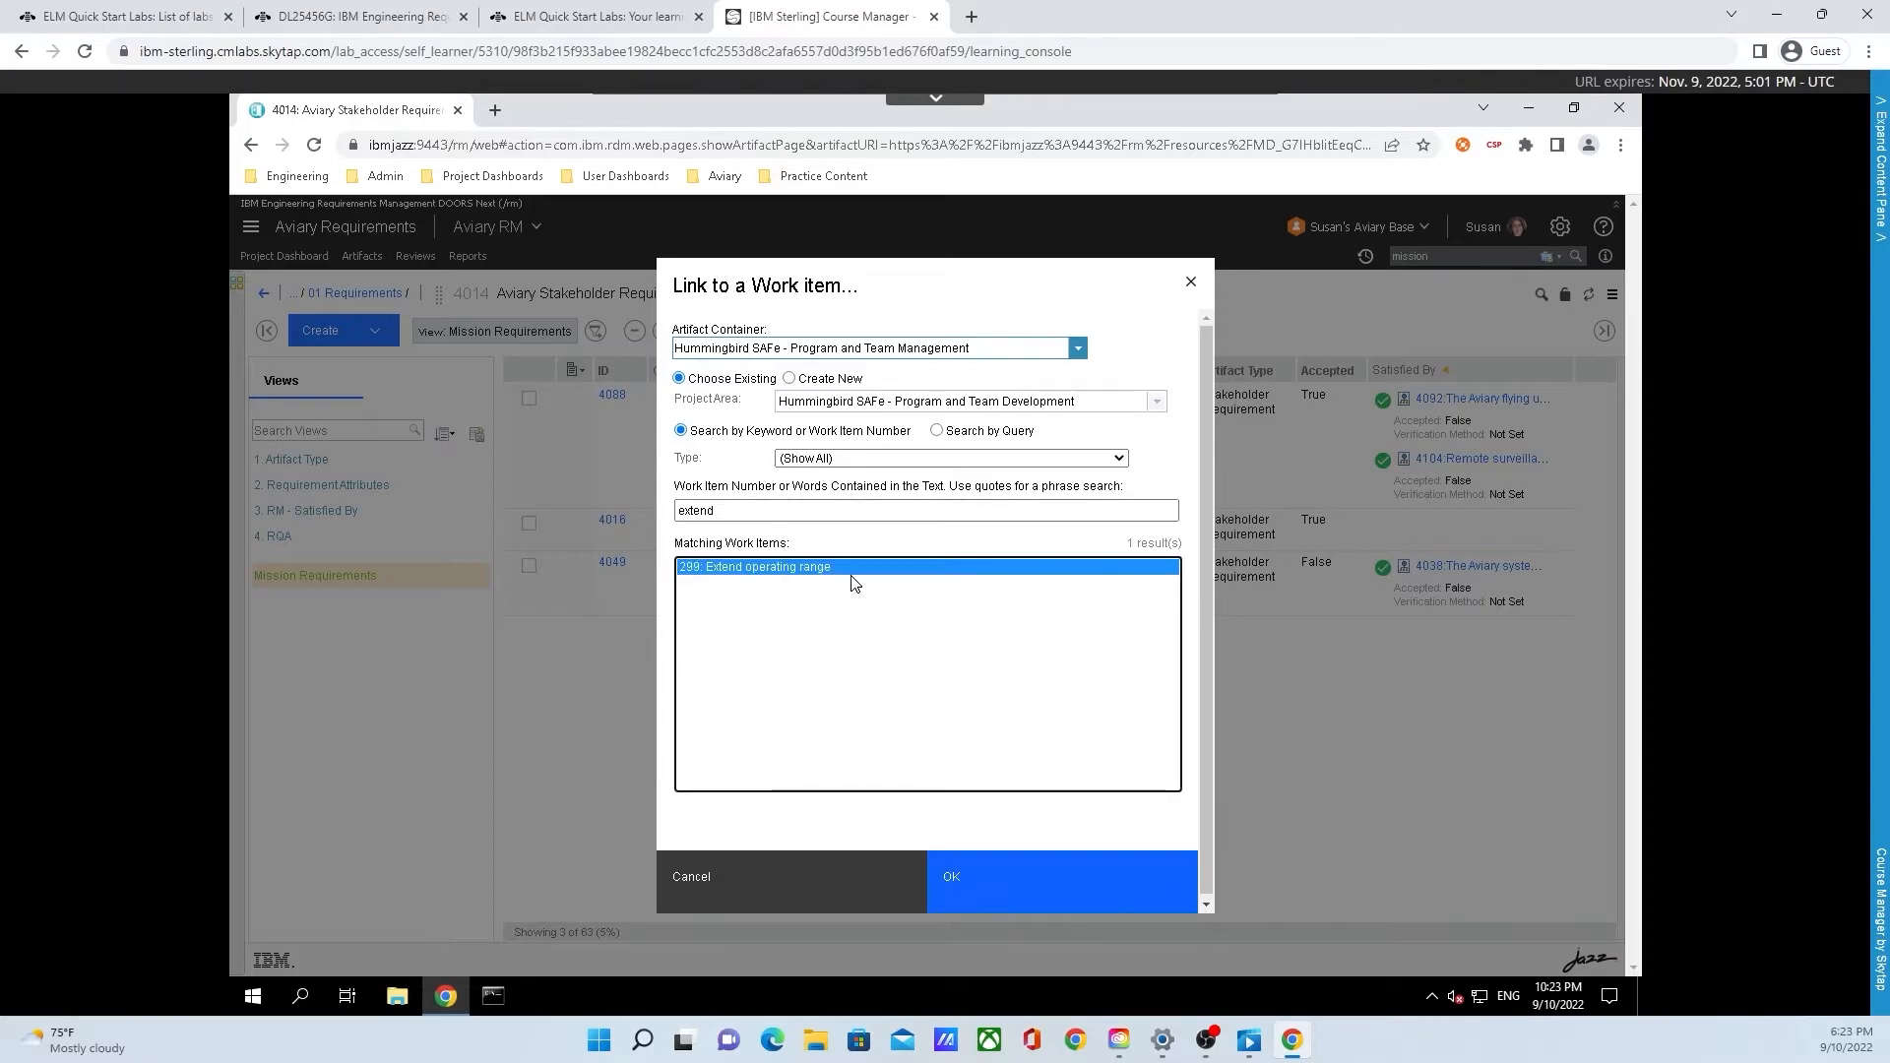
pyautogui.click(1006, 899)
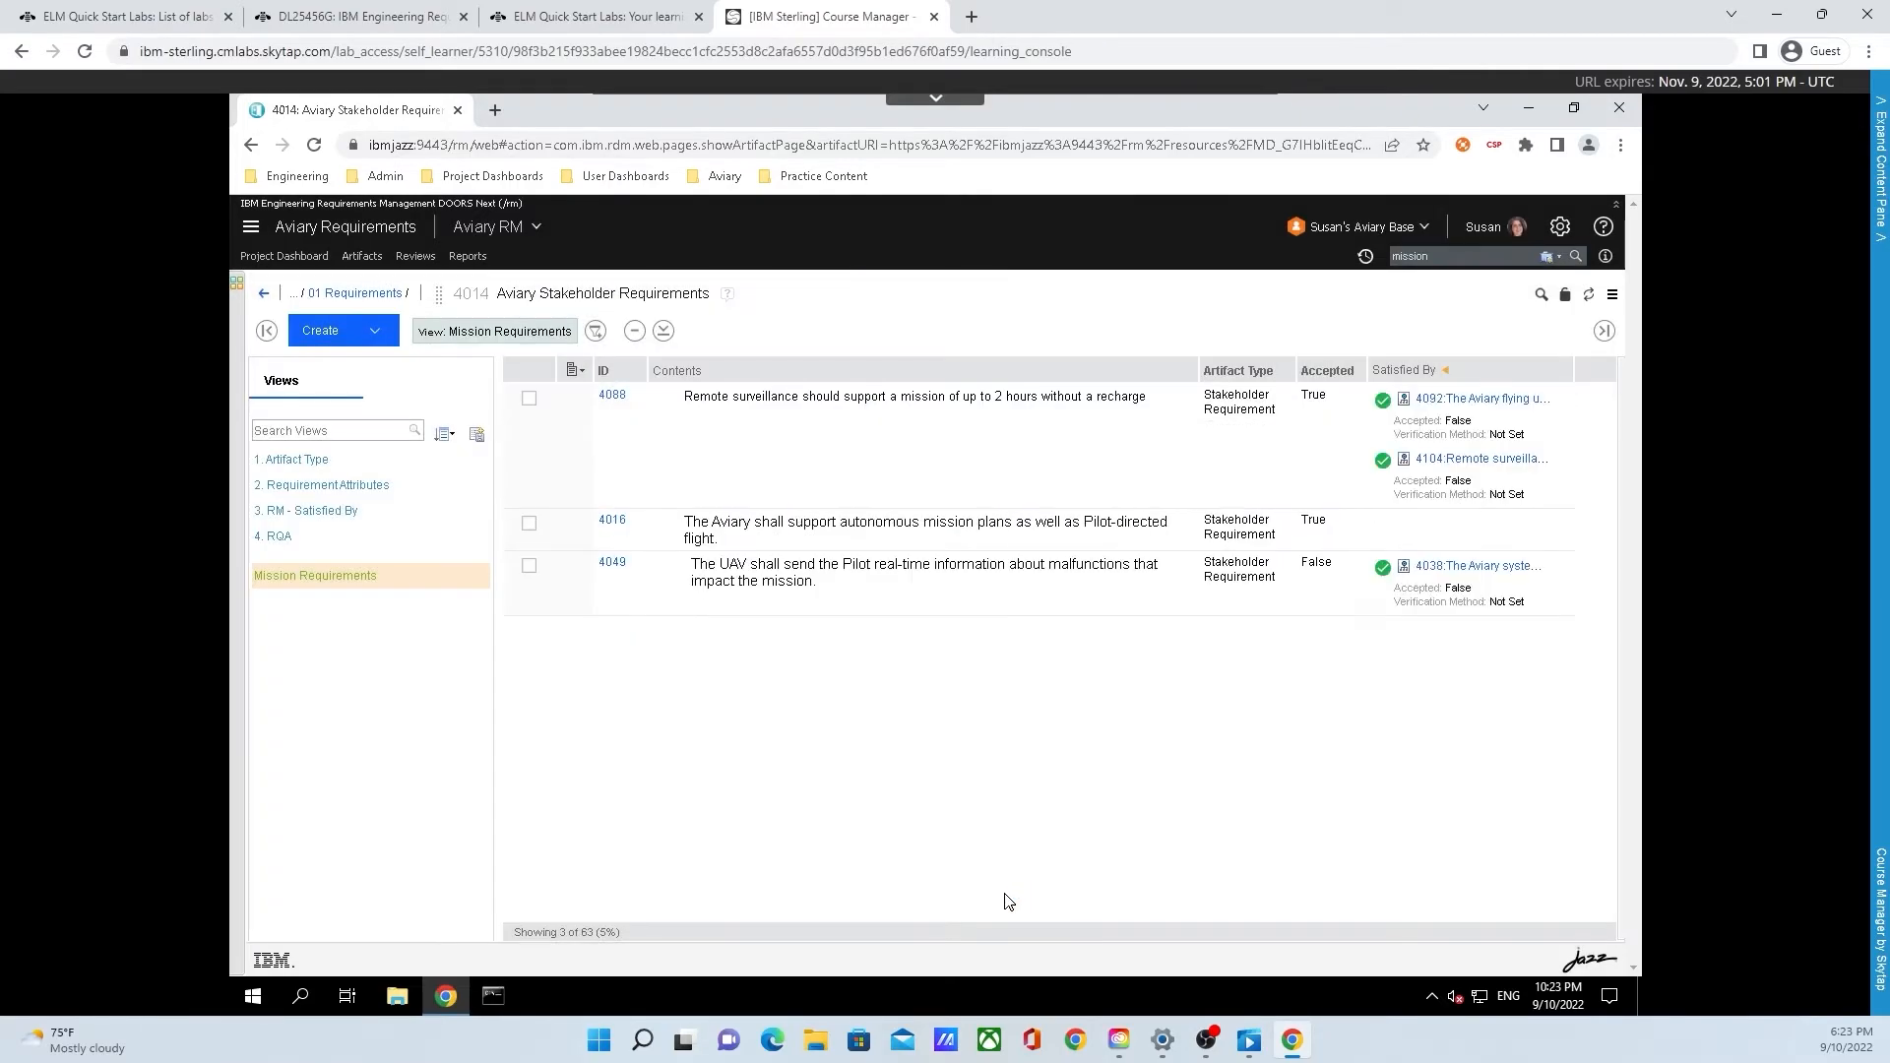
pyautogui.click(1405, 229)
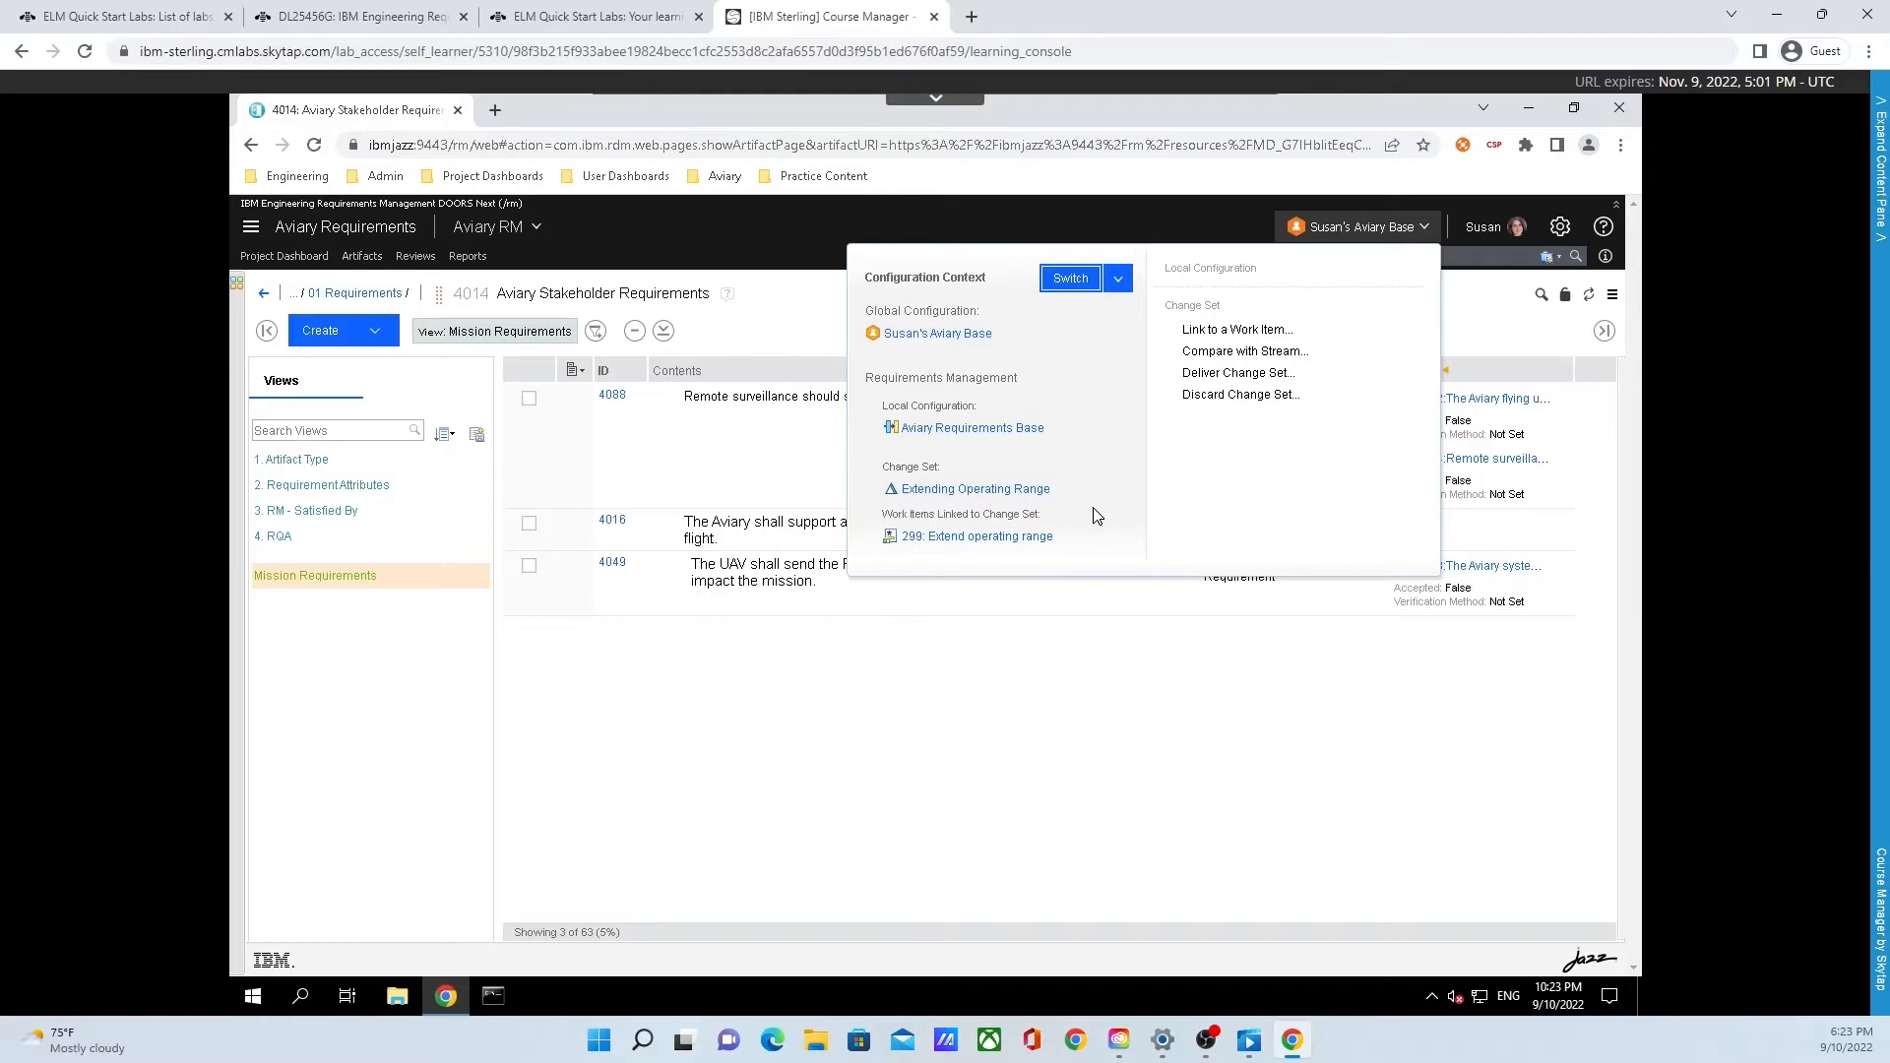
pyautogui.click(843, 482)
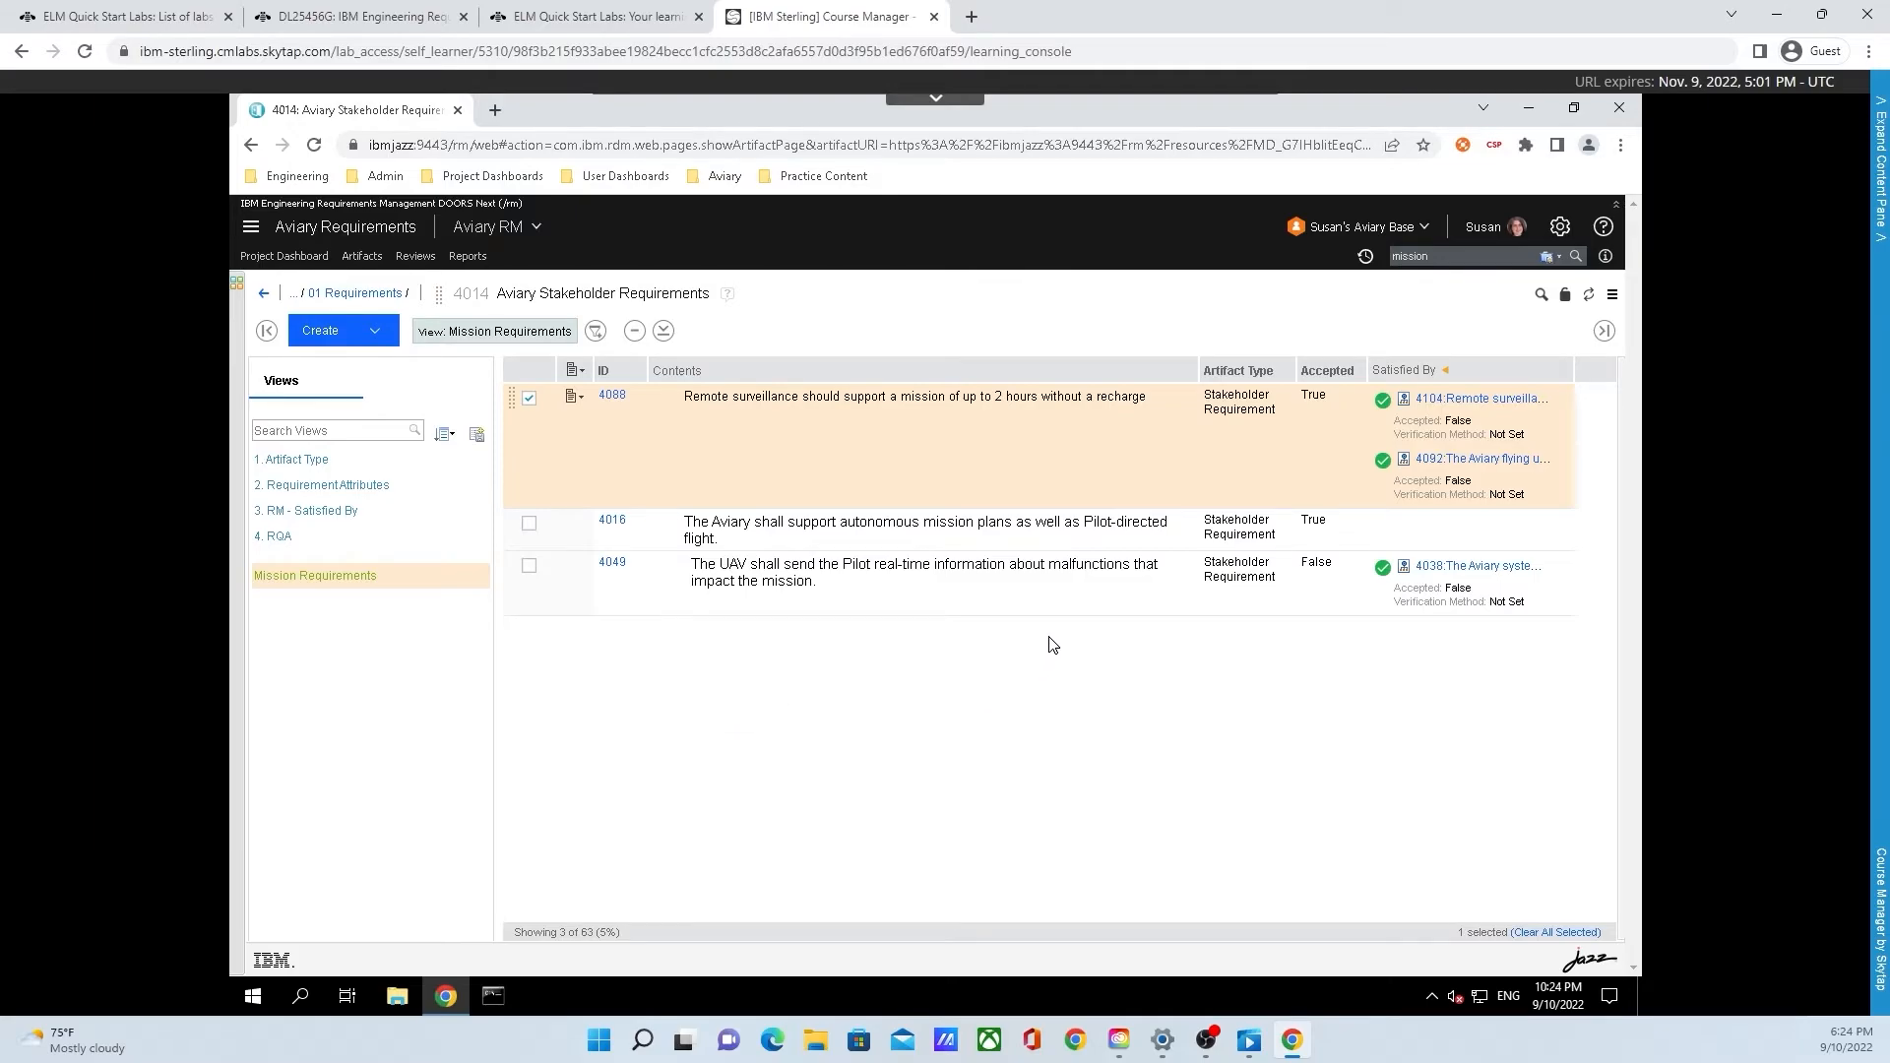
# Edit the text of requirement 4088 so that the supported mission duration is up to 3 hours
pyautogui.click(1100, 406)
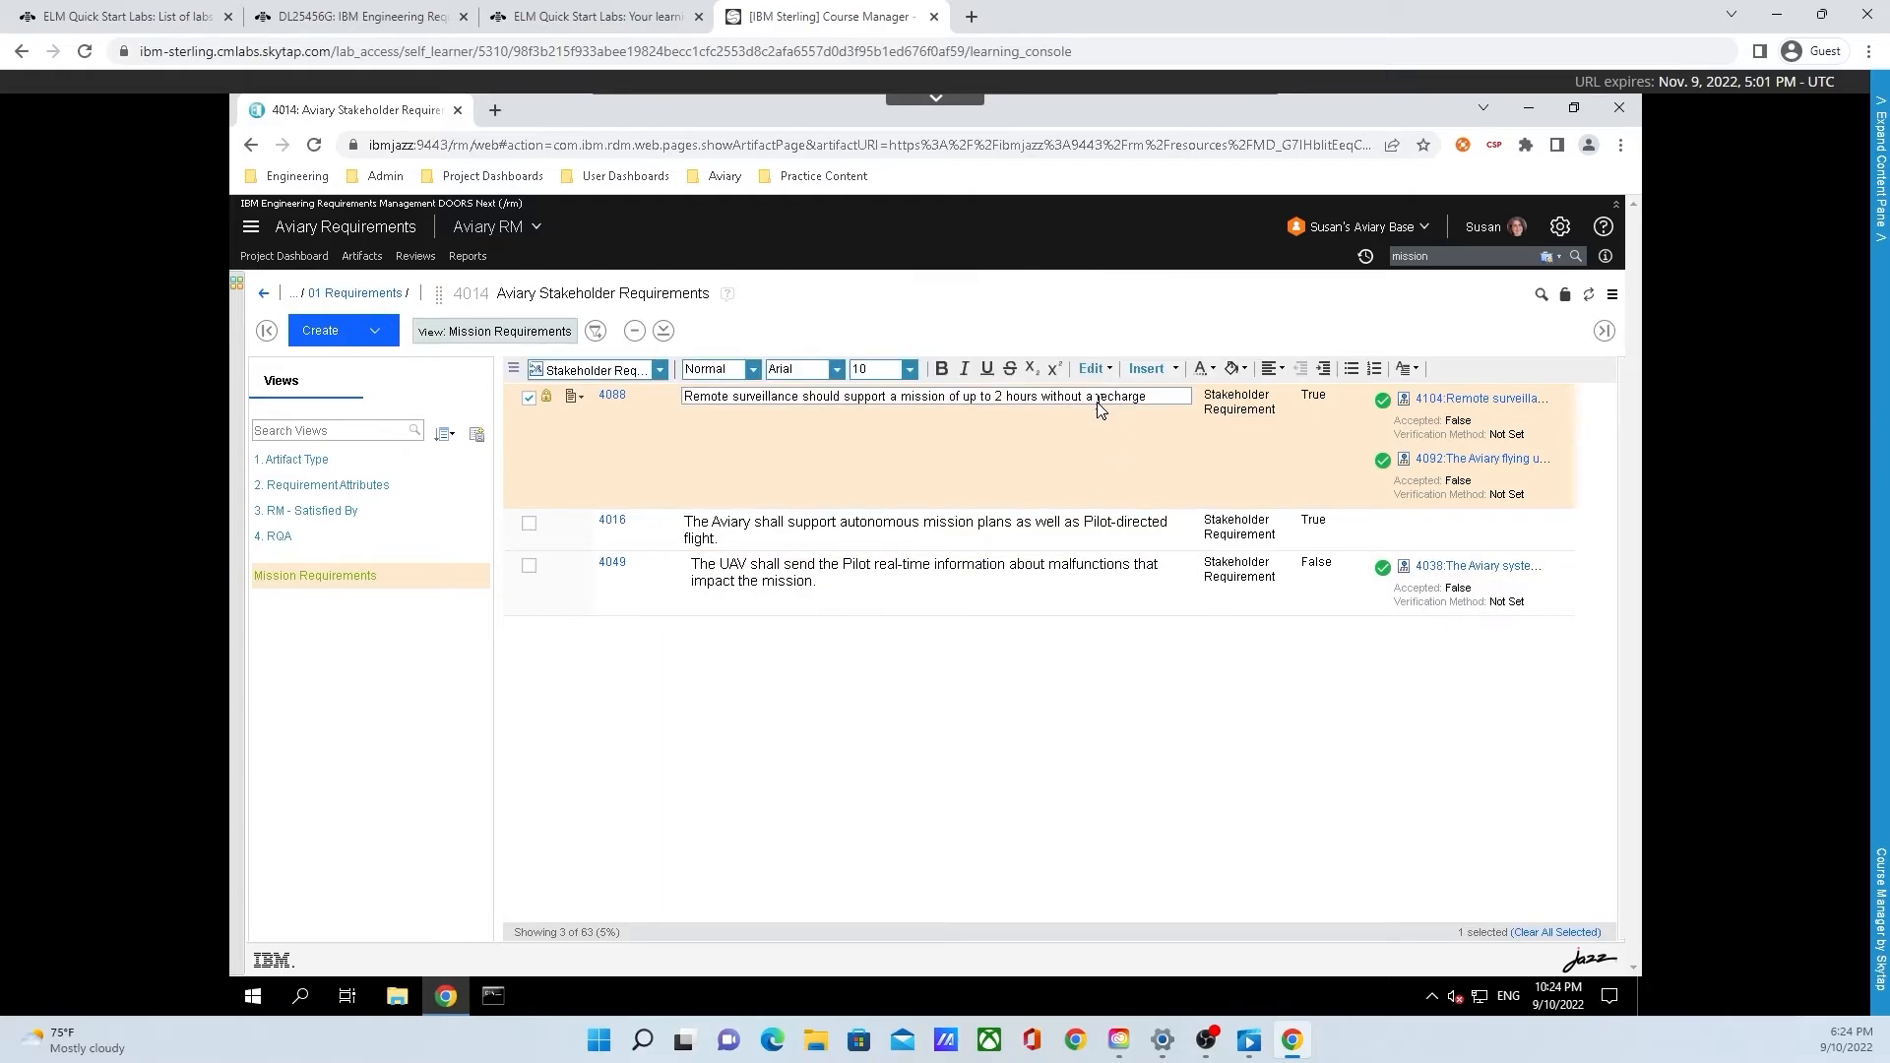
pyautogui.click(1004, 398)
pyautogui.press('BackSpace')
pyautogui.write('3')
# Examine the text editing options for paragraph format, font, font size, insertable content, colors, alignment and terms
pyautogui.click(753, 372)
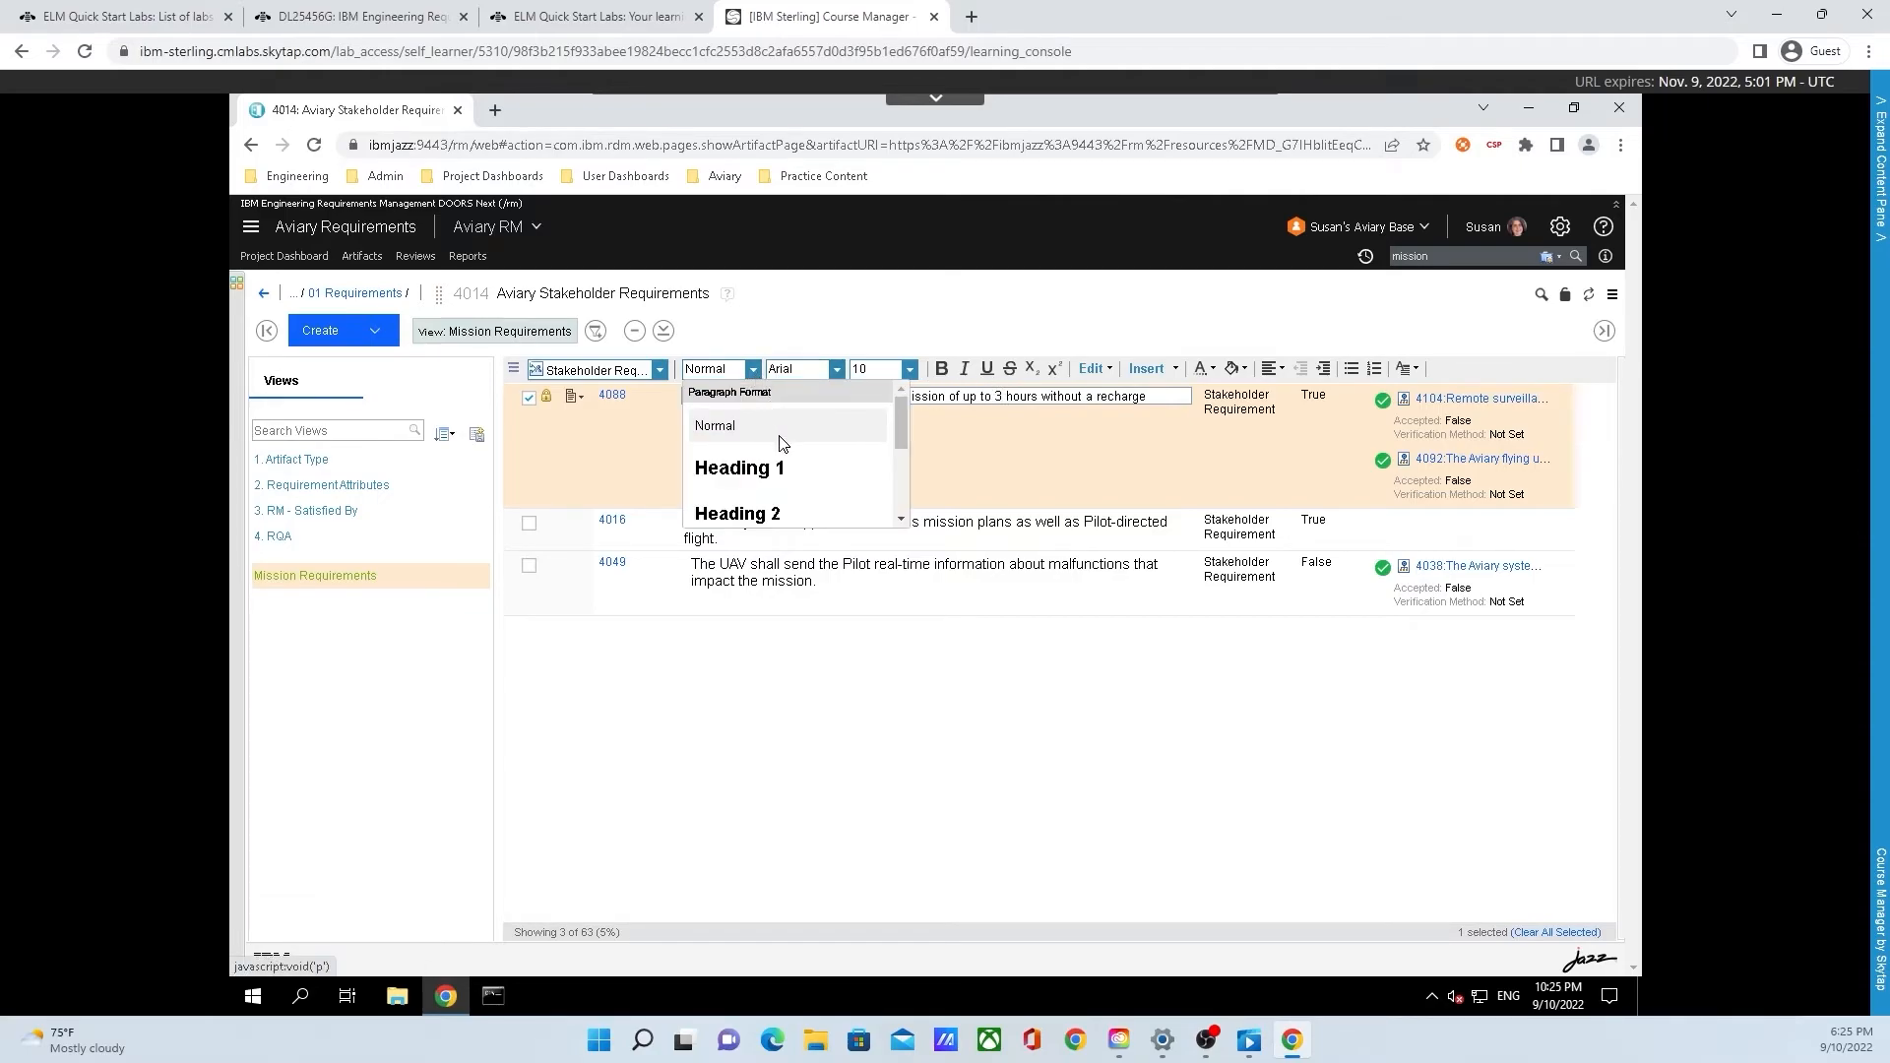
pyautogui.scroll(-3, 797, 473)
pyautogui.scroll(3, 801, 492)
pyautogui.click(835, 370)
pyautogui.scroll(-3, 851, 471)
pyautogui.scroll(3, 851, 471)
pyautogui.click(909, 369)
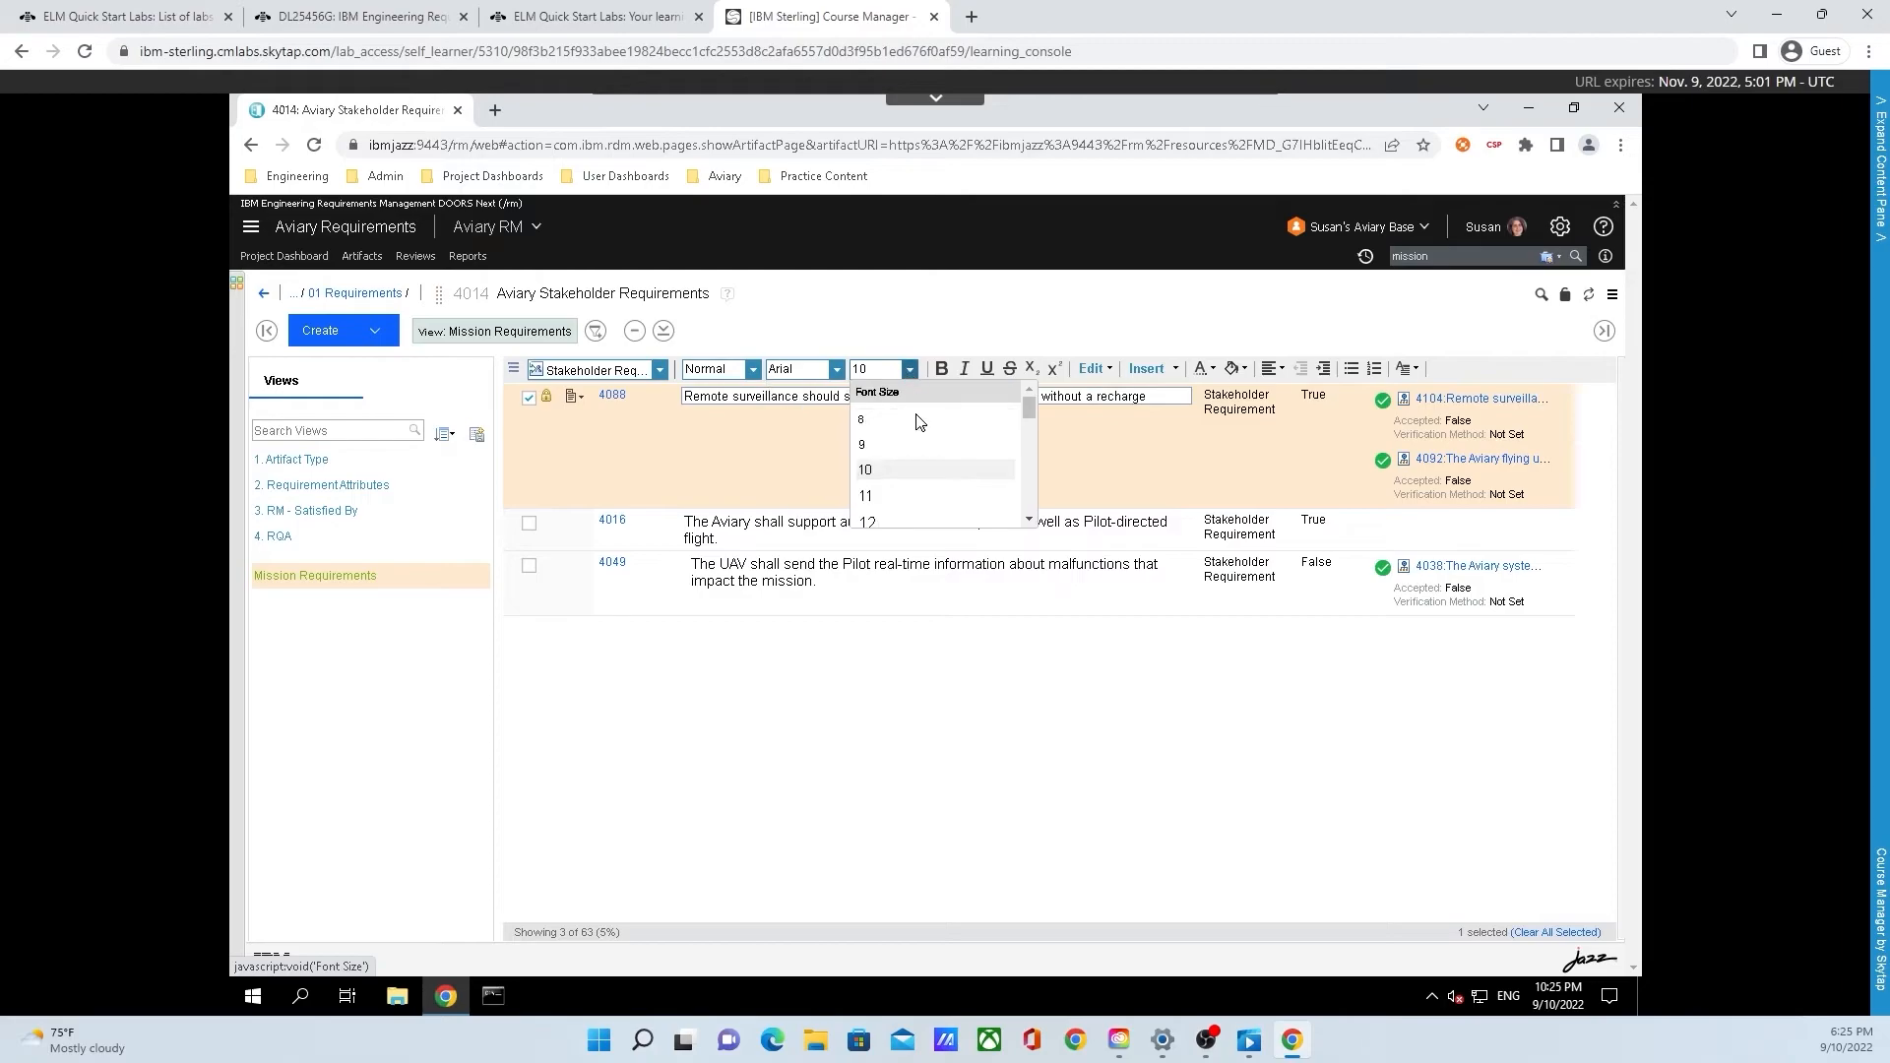
pyautogui.scroll(-5, 925, 462)
pyautogui.scroll(2, 927, 471)
pyautogui.scroll(4, 926, 471)
pyautogui.click(909, 369)
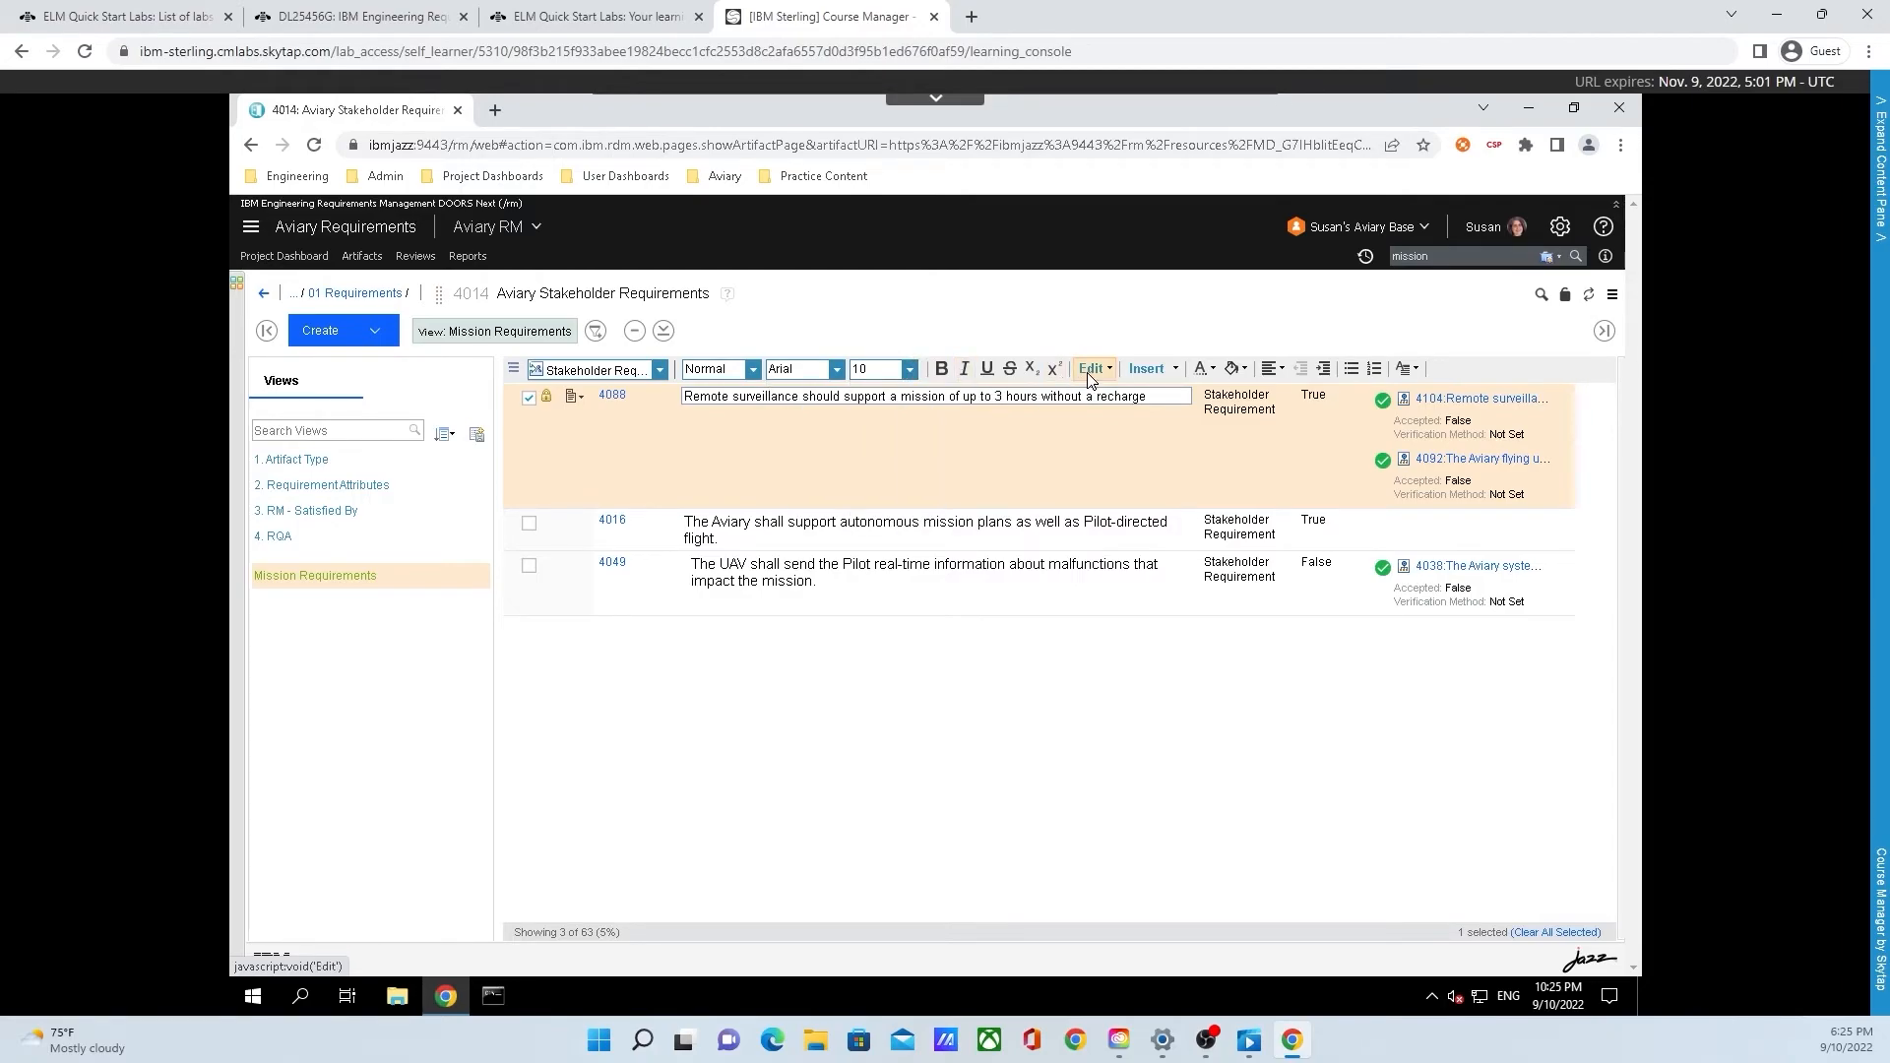
pyautogui.click(1176, 371)
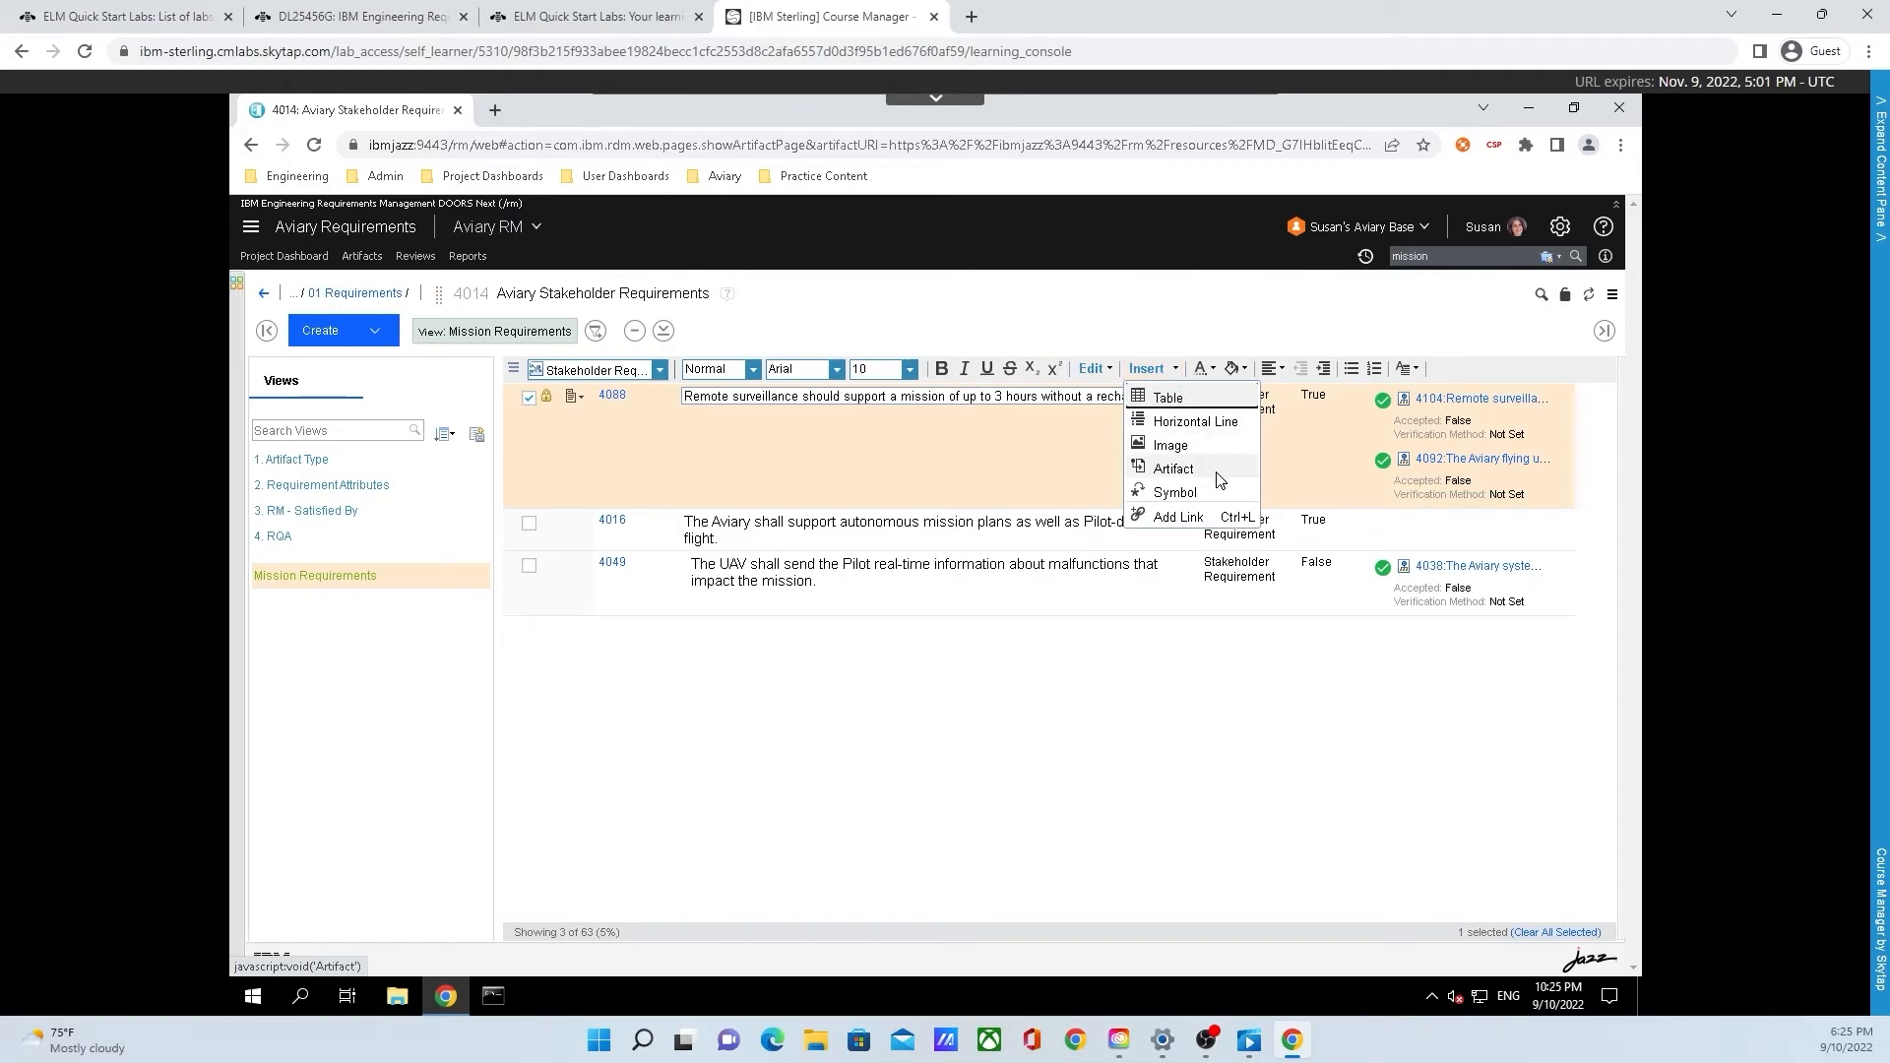
pyautogui.click(1244, 370)
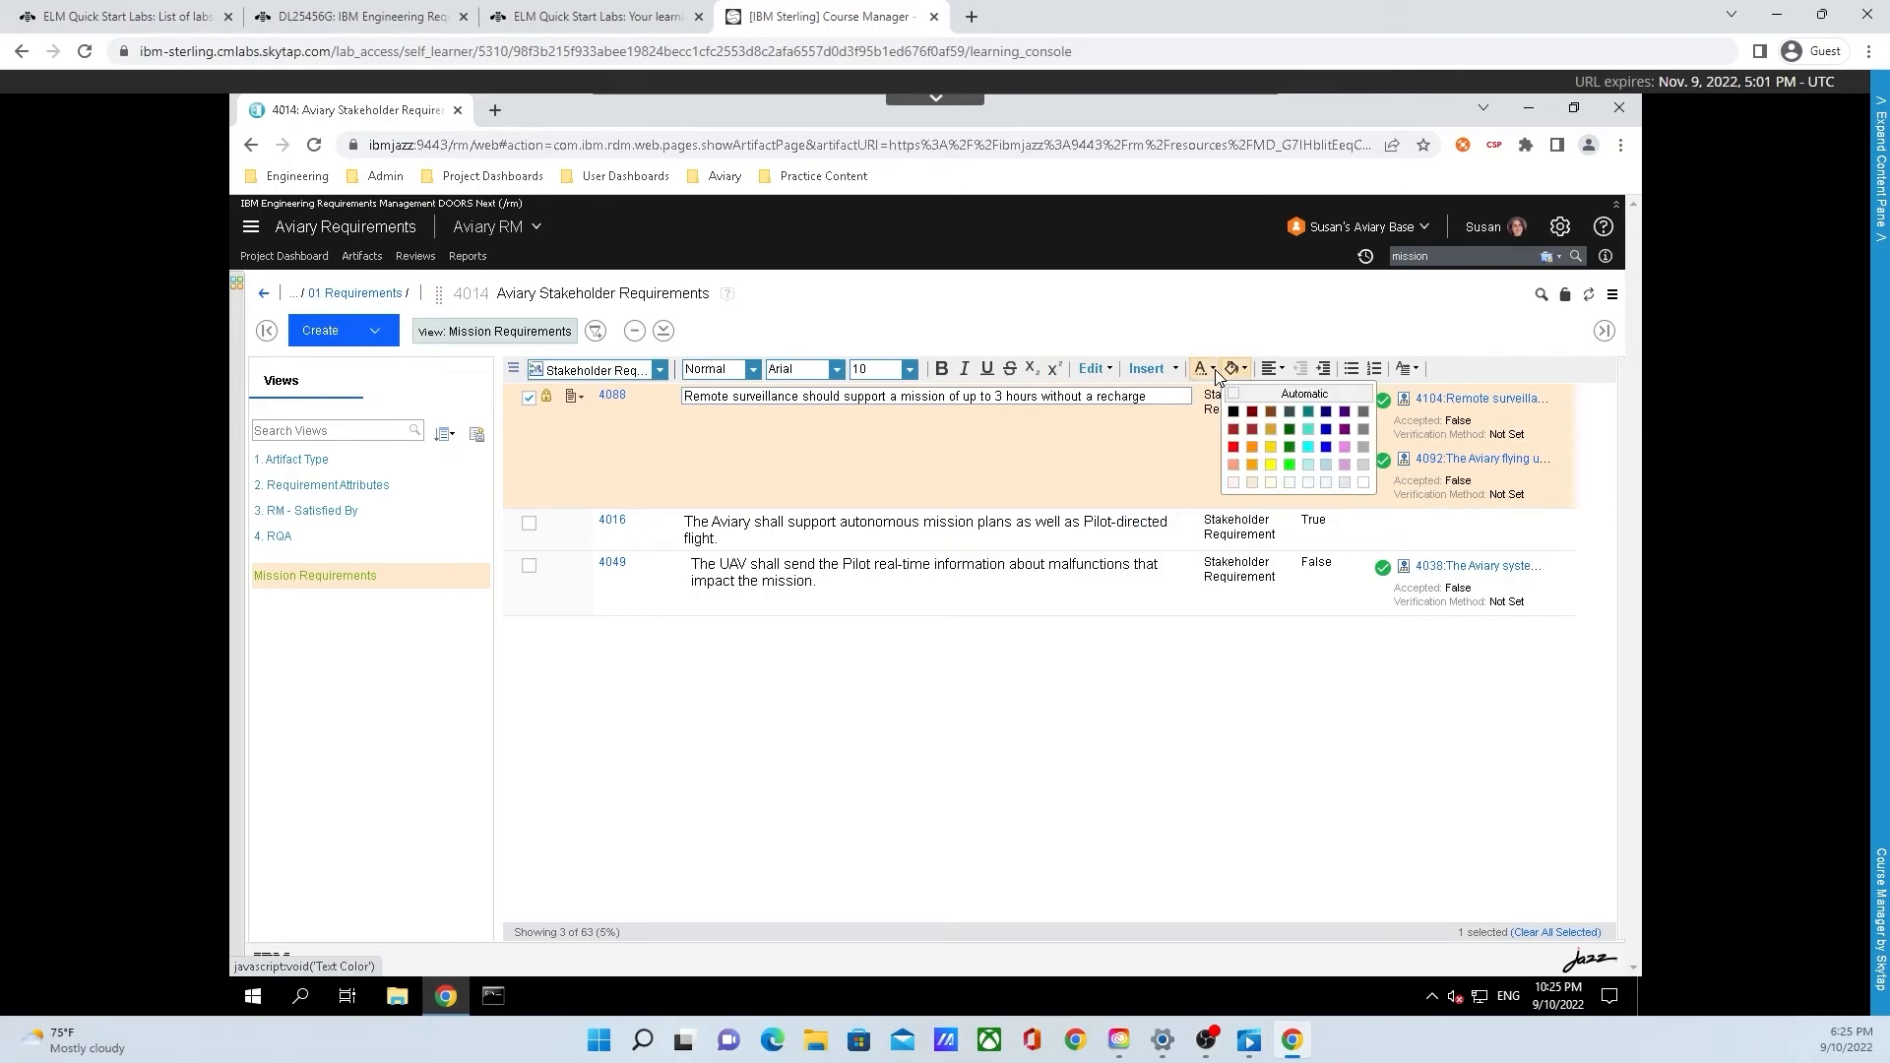
pyautogui.click(1217, 374)
pyautogui.click(1279, 368)
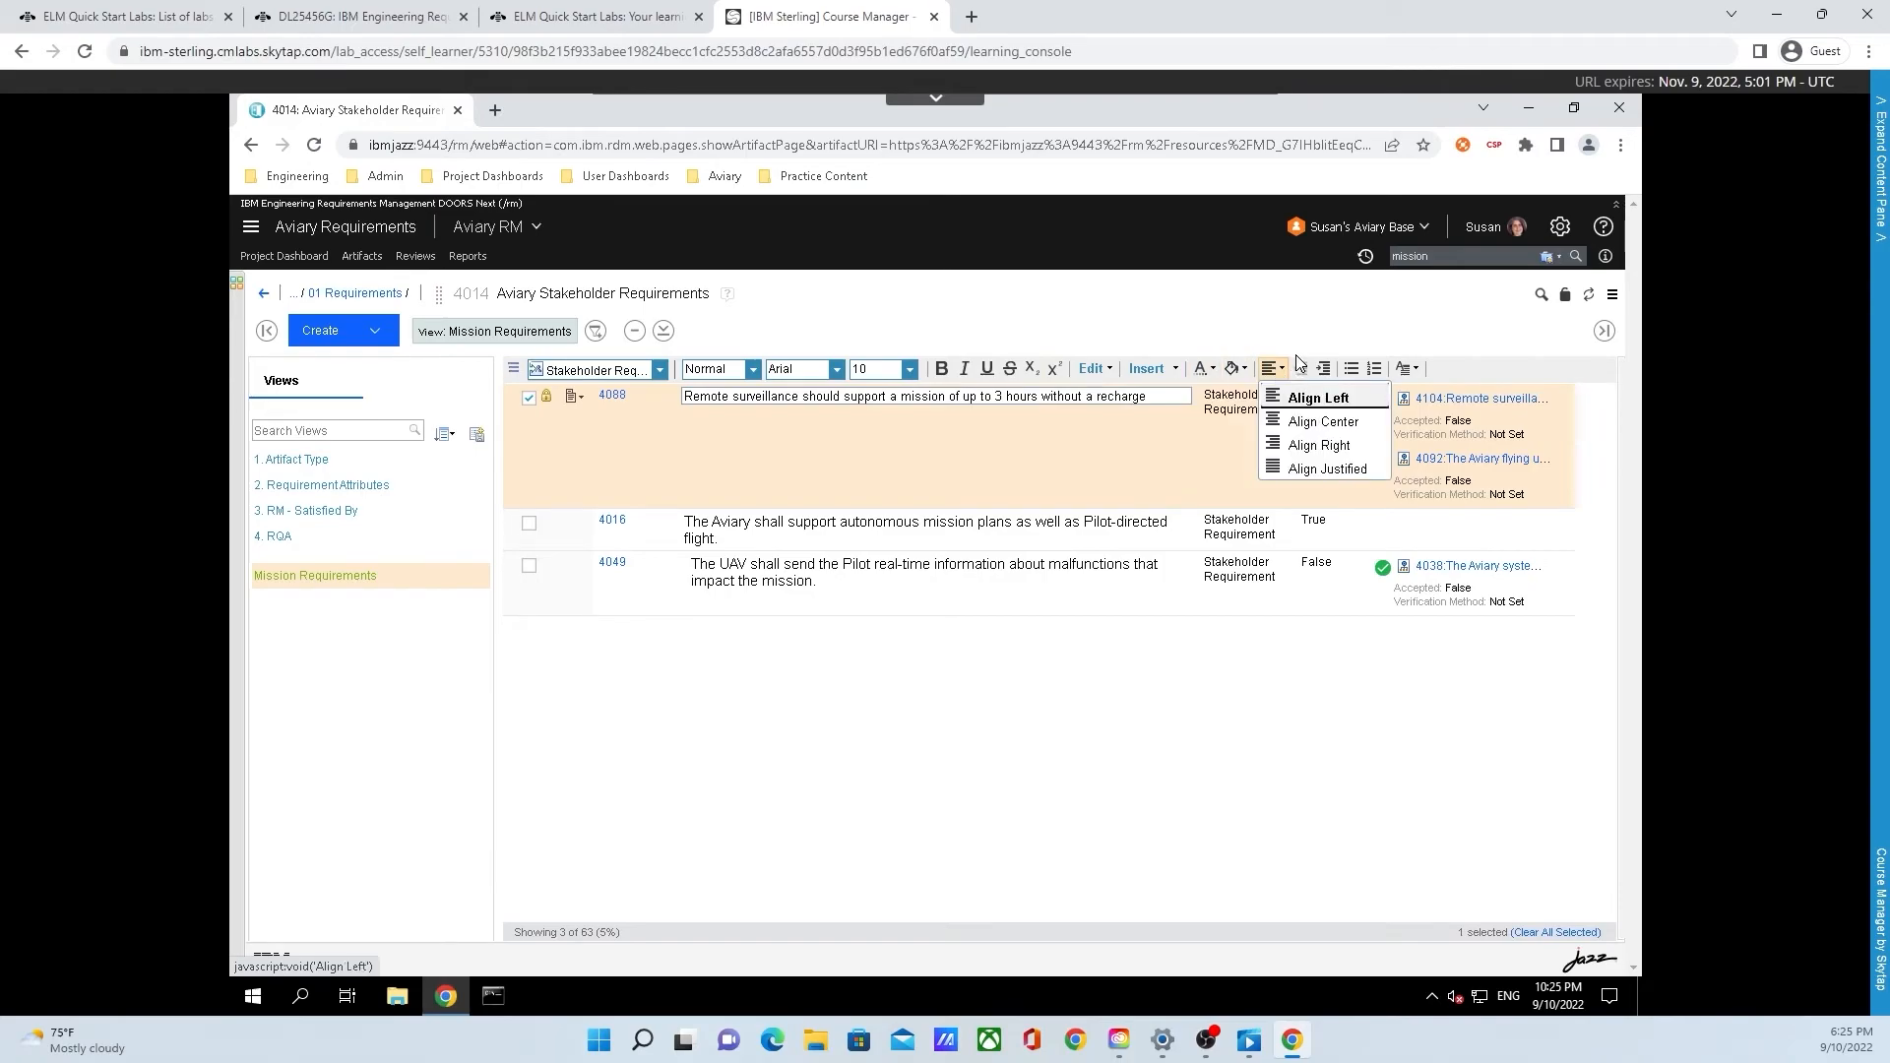
pyautogui.click(1415, 372)
# Set the entire text of requirement 4088 to font size 11 and finish editing it
pyautogui.click(1144, 399)
pyautogui.moveTo(1144, 400); pyautogui.dragTo(684, 398)
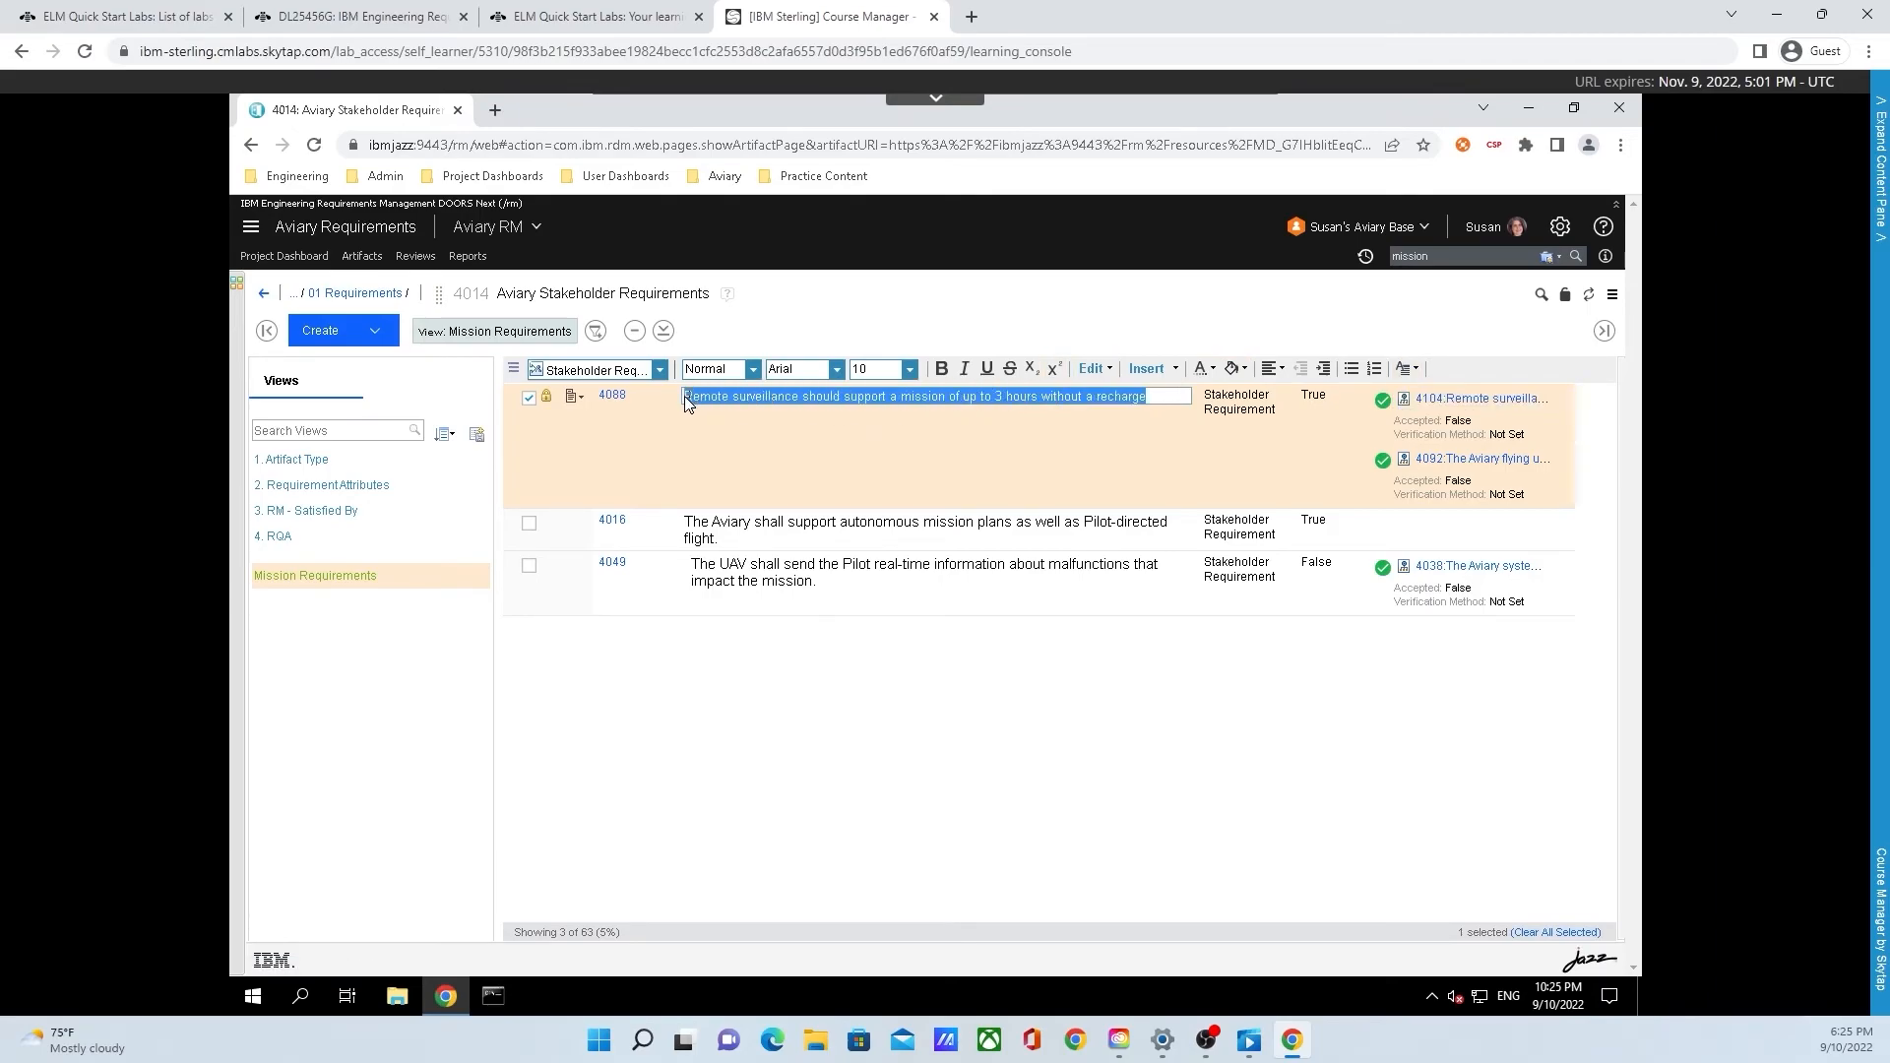
pyautogui.click(909, 369)
pyautogui.click(908, 497)
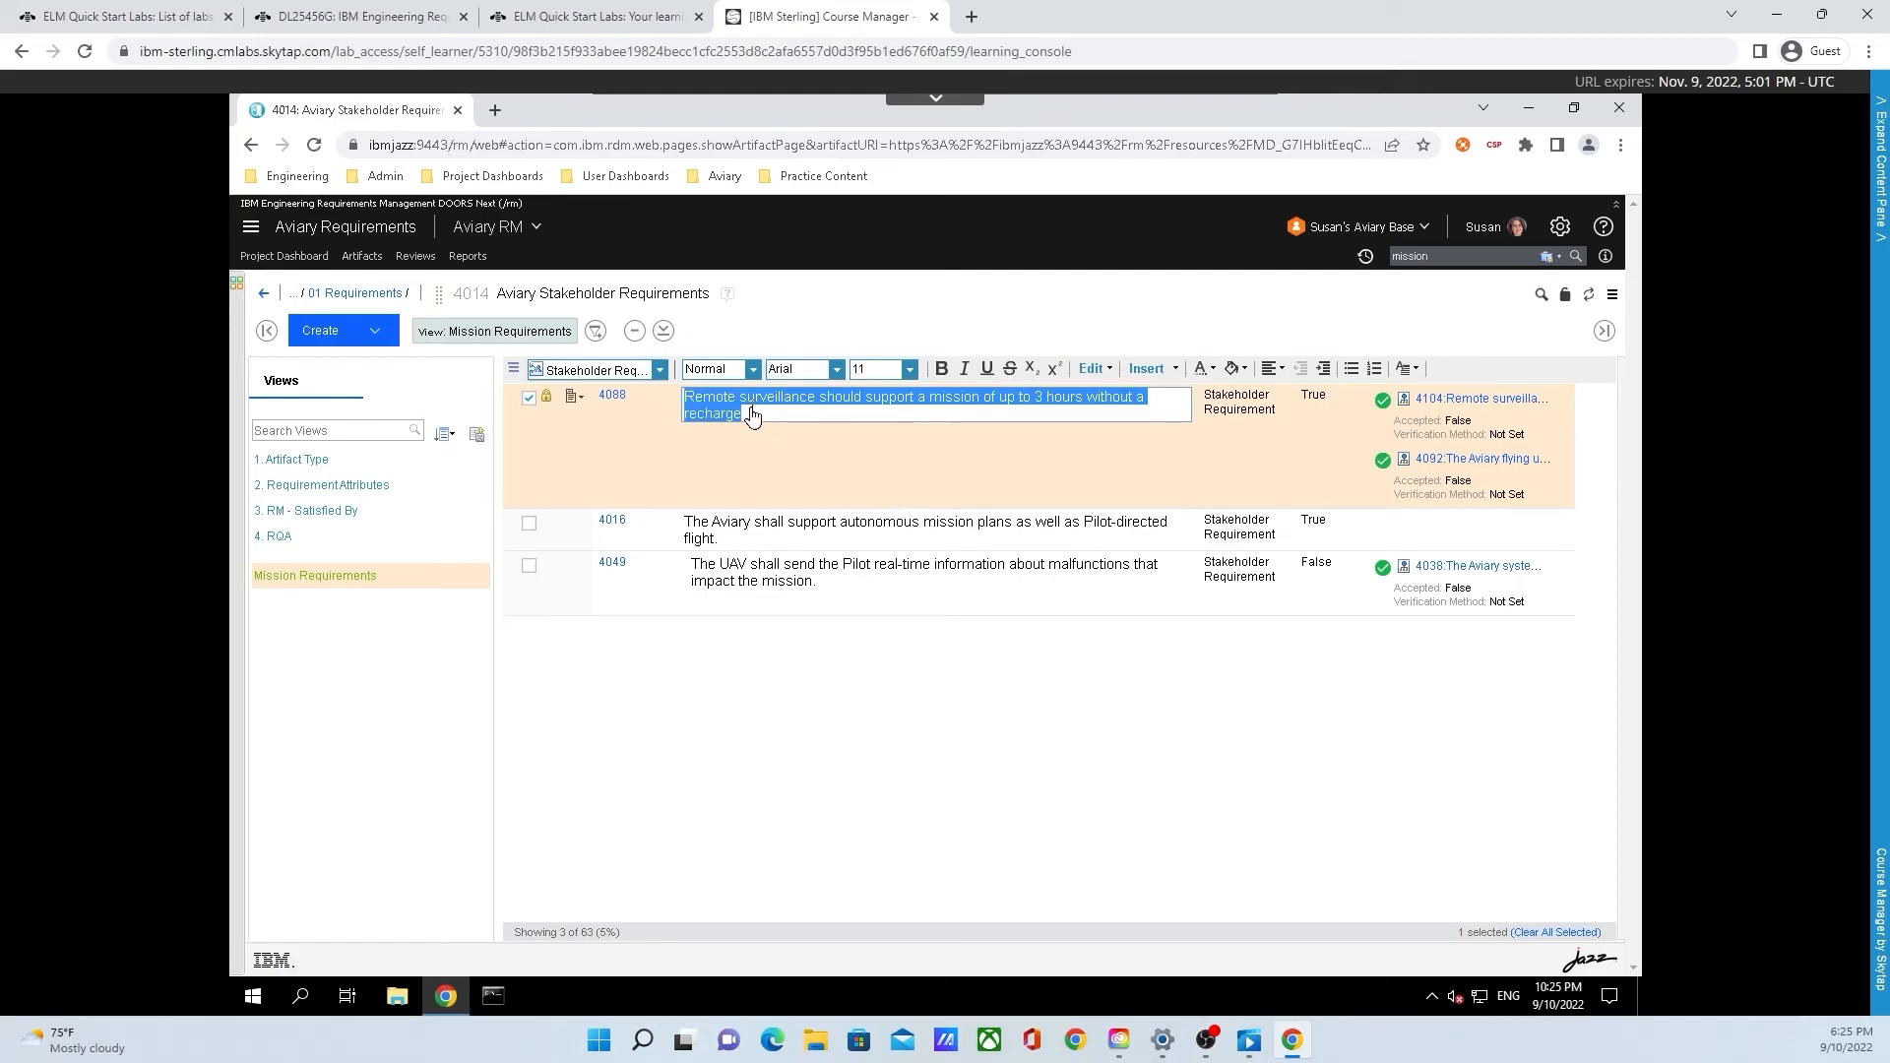
pyautogui.click(793, 657)
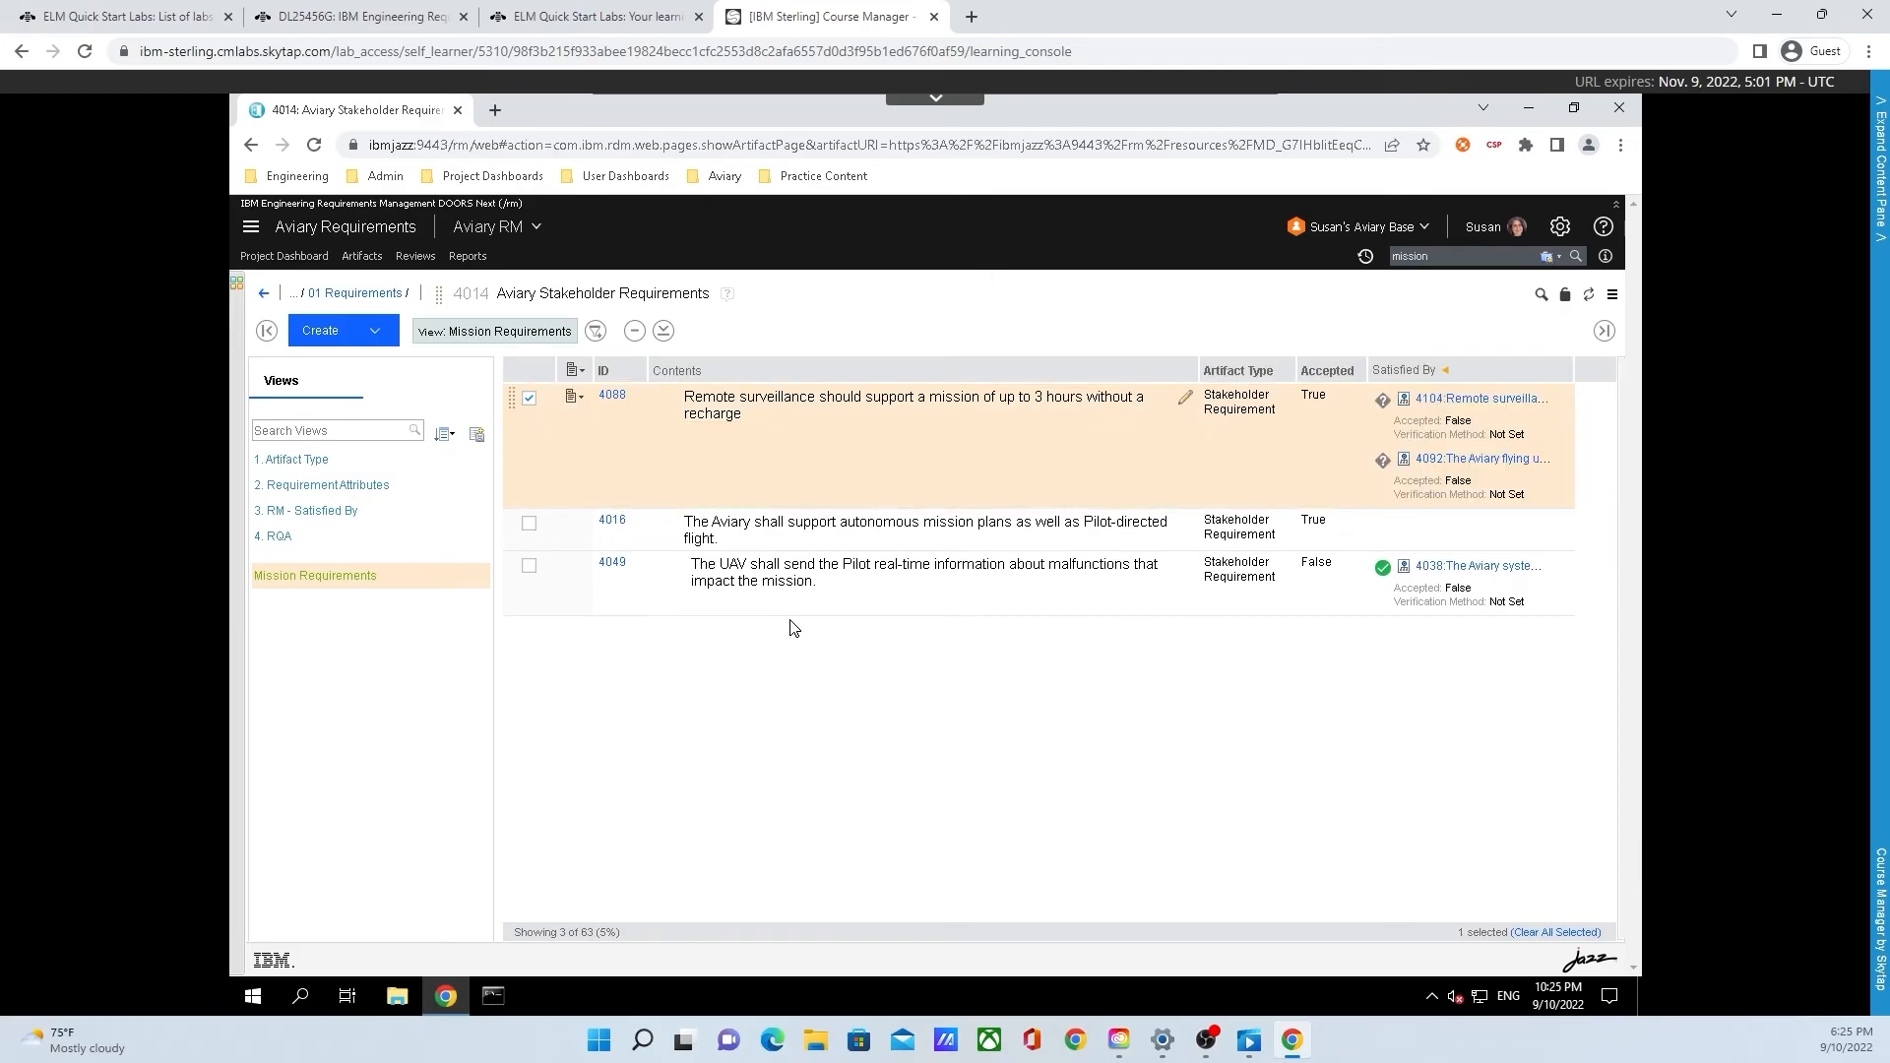
# Open the validity status of requirement 4088's link to system requirement 4092
pyautogui.click(1382, 471)
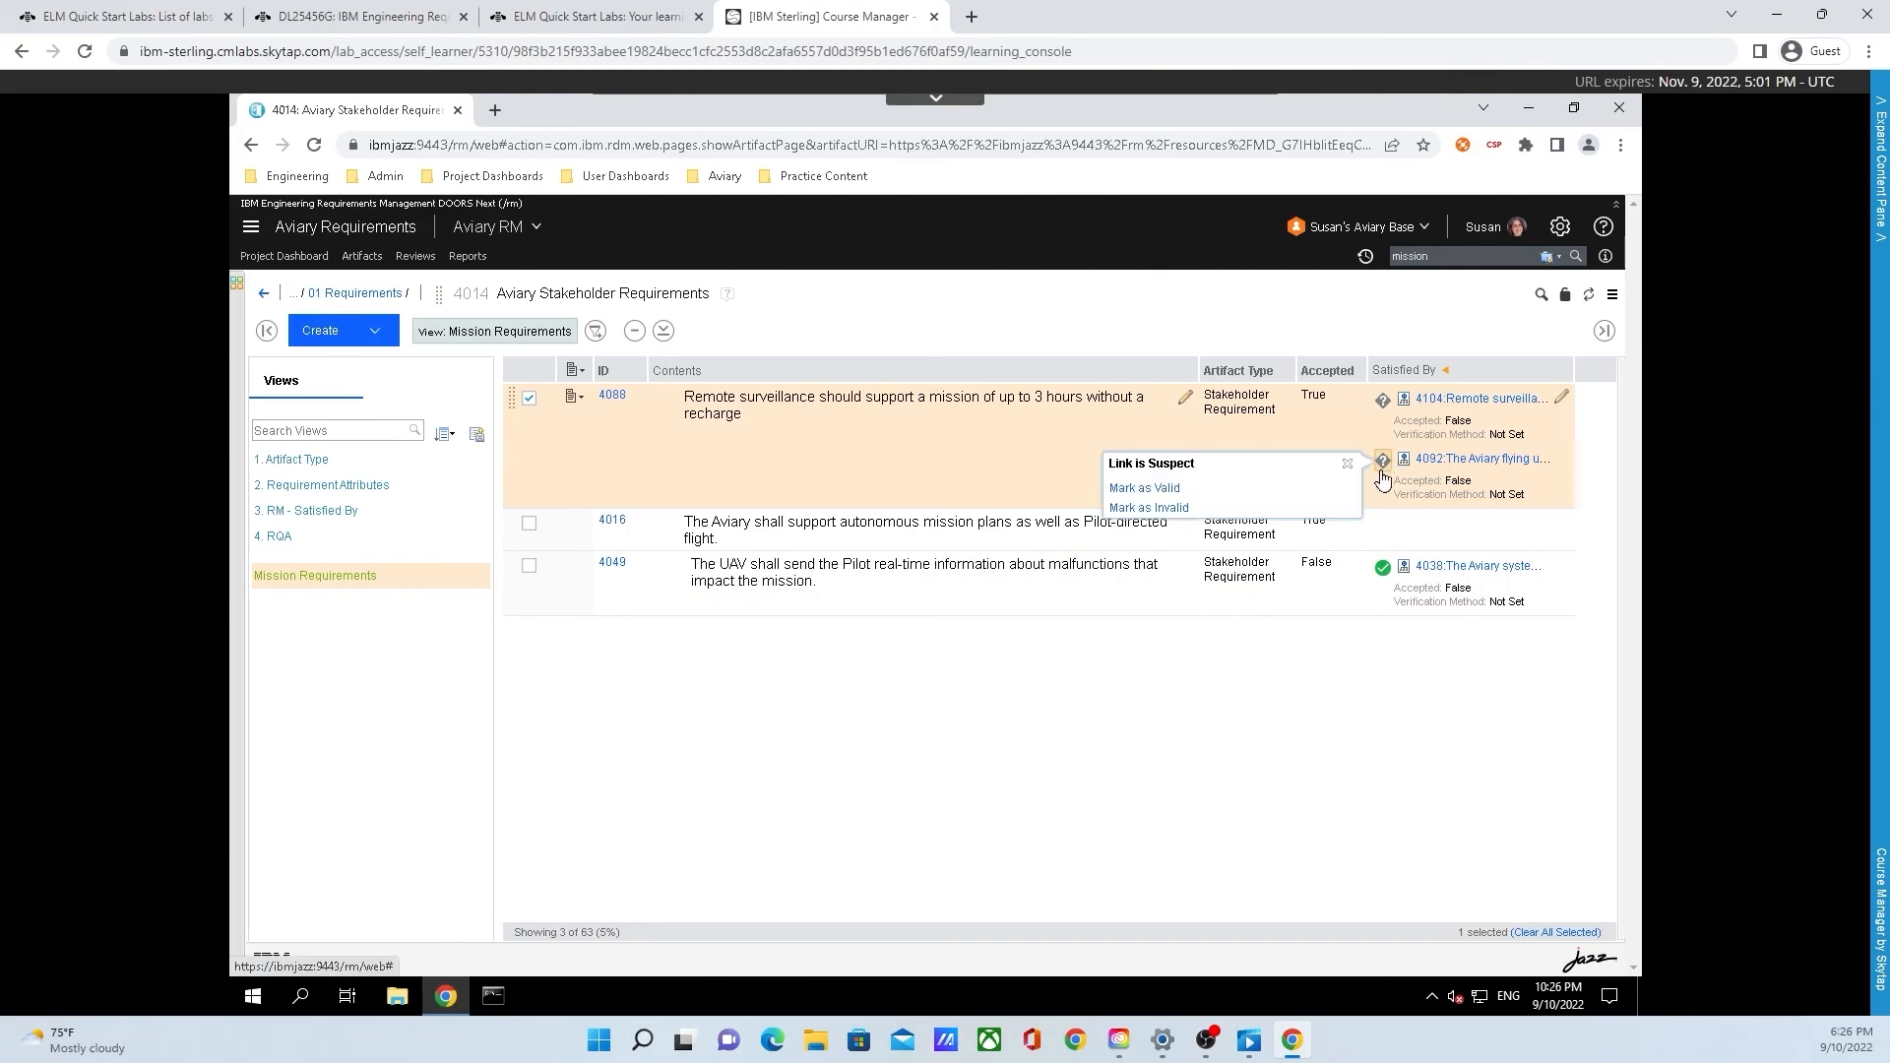